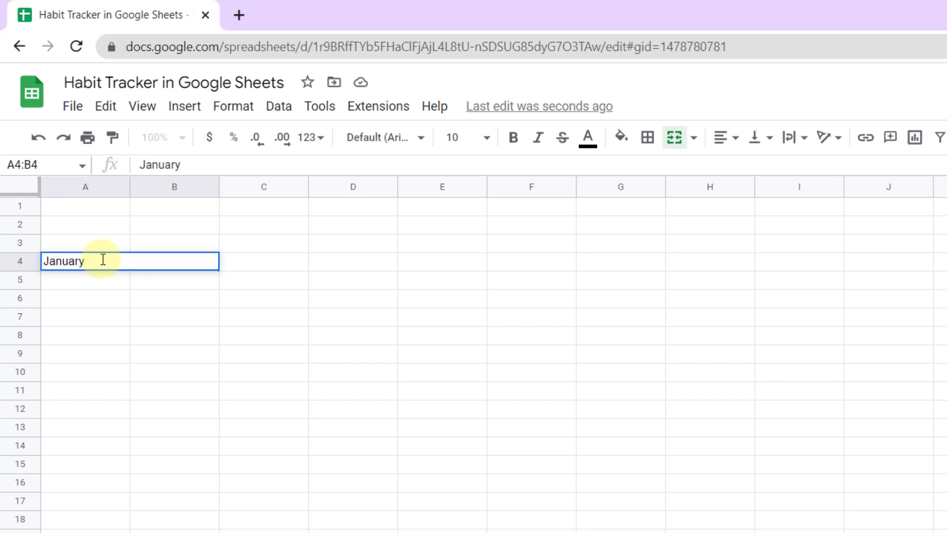
# Step: Enter January in merged cell A4:B4 and number the days 1 to 22 across row 4, starting in C4
pyautogui.press('Return')
pyautogui.click(103, 259)
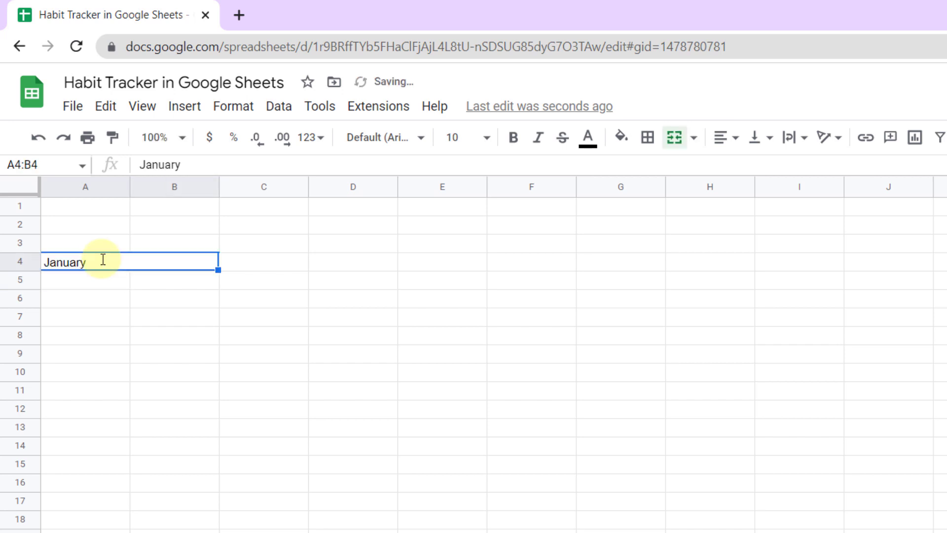
pyautogui.click(276, 263)
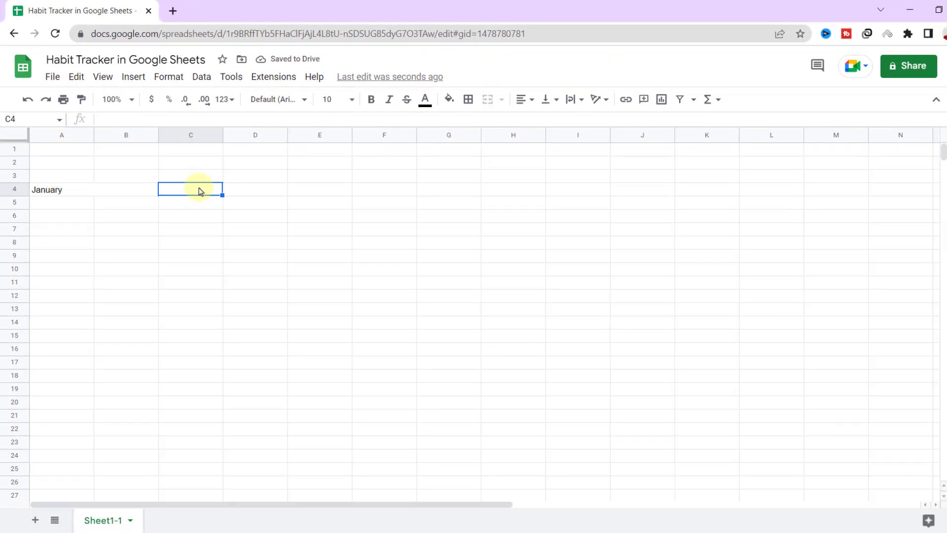
pyautogui.press('Tab')
pyautogui.write('2')
pyautogui.press('Tab')
pyautogui.write('3')
pyautogui.press('Tab')
pyautogui.write('4')
pyautogui.press('Tab')
pyautogui.write('5')
pyautogui.press('Tab')
pyautogui.write('6\t7\t8\t9\t10\t11\t12\t13\t1')
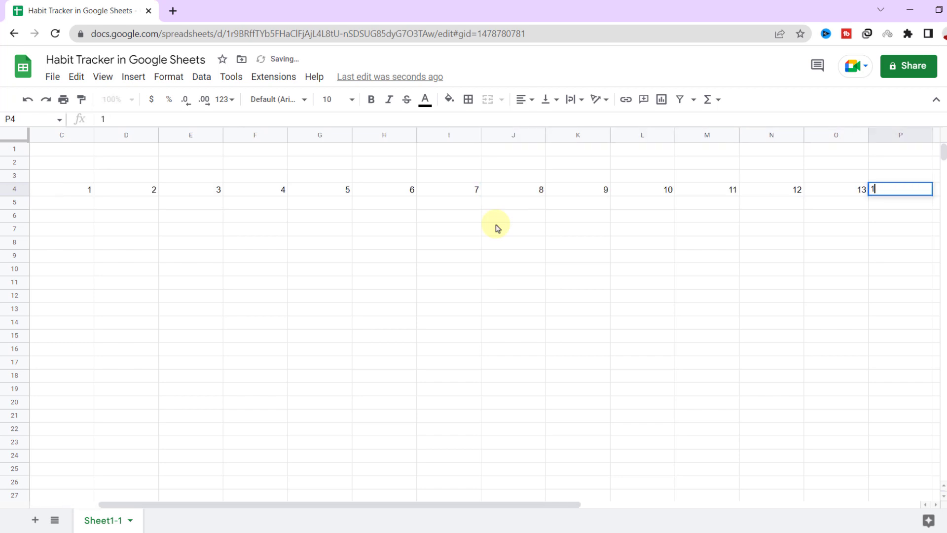
pyautogui.write('4\t15\t16\t17\t18\t19\t20\t21\t22\t')
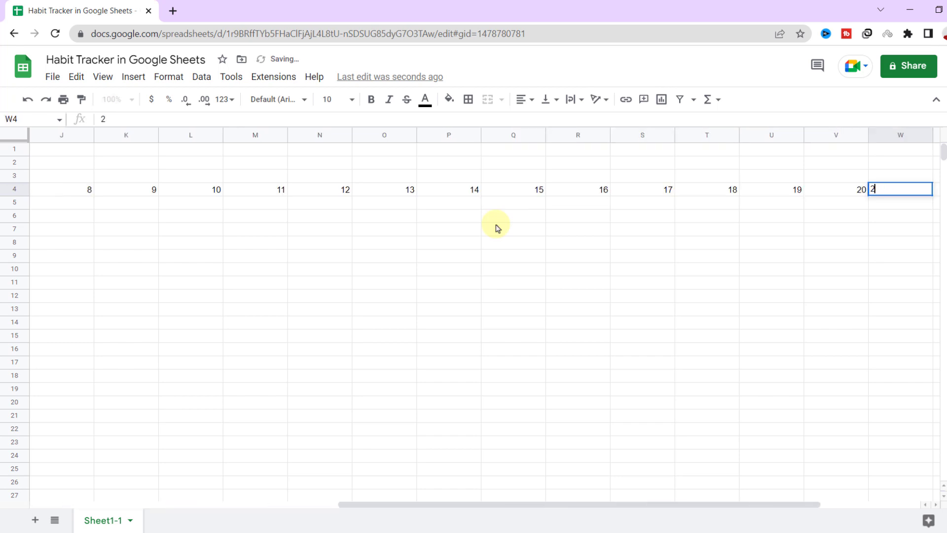
pyautogui.write('23')
pyautogui.press('Tab')
# Step: Insert several blank columns to the right of column Y, one at a time
pyautogui.rightClick(883, 135)
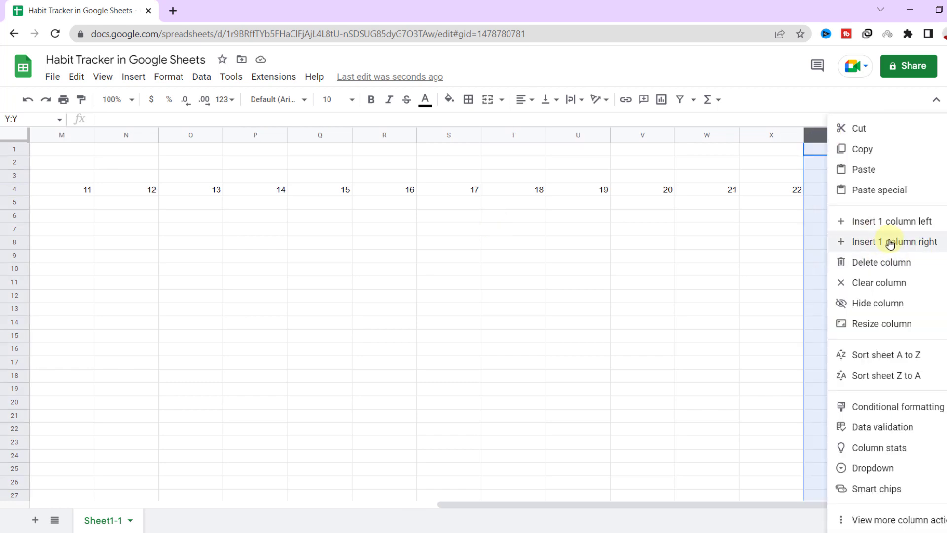
pyautogui.click(893, 241)
pyautogui.rightClick(840, 135)
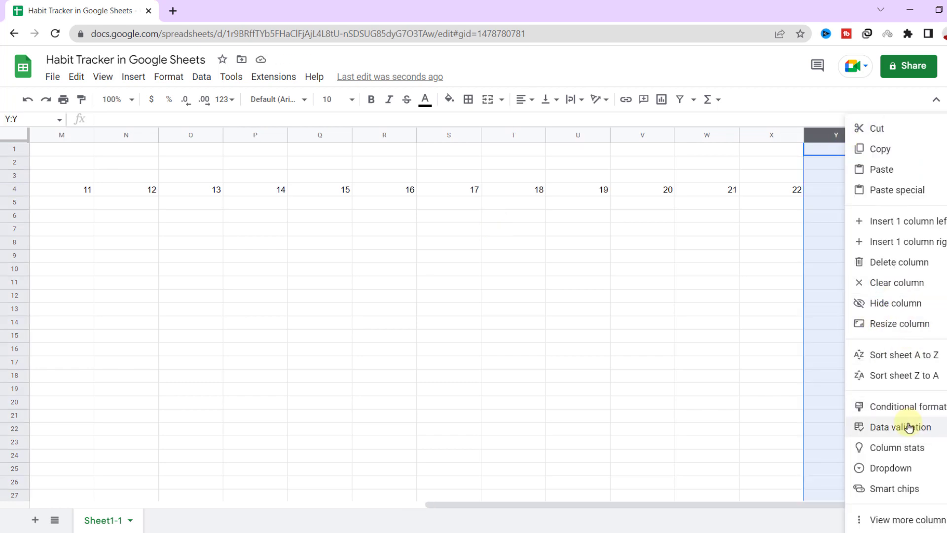
pyautogui.click(888, 244)
pyautogui.rightClick(839, 135)
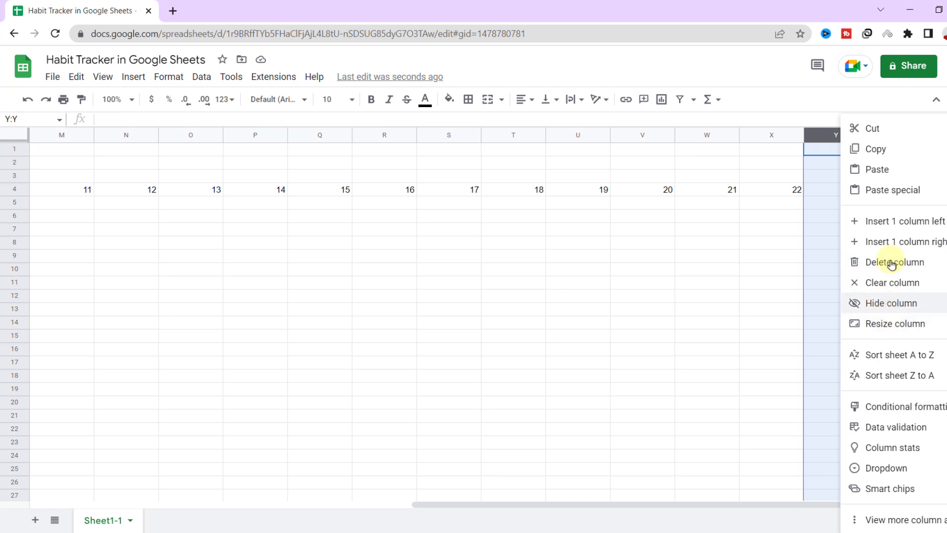
pyautogui.click(888, 241)
pyautogui.rightClick(839, 135)
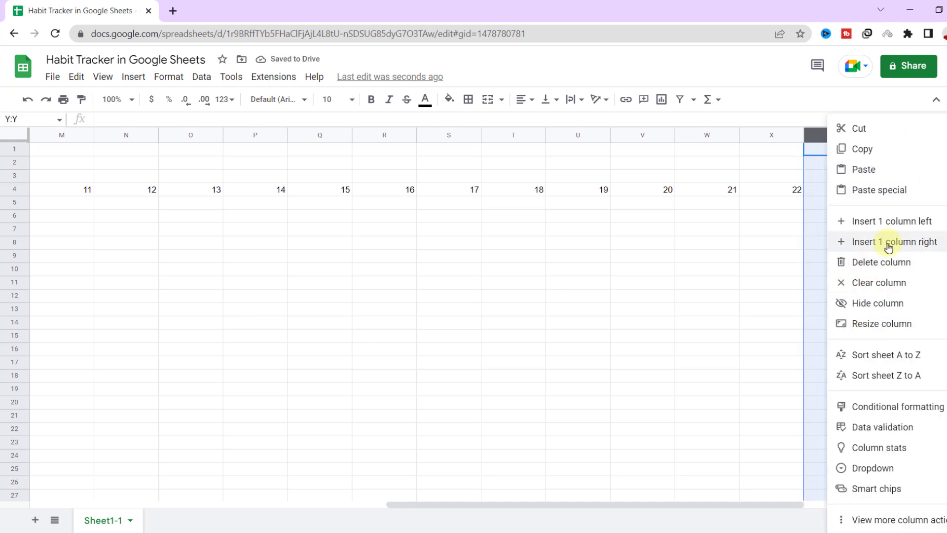
pyautogui.click(888, 241)
# Step: Continue the day numbers in row 4 with 23 to 28 in cells Y4 to AD4
pyautogui.click(901, 199)
pyautogui.click(877, 193)
pyautogui.press('Delete')
pyautogui.click(577, 191)
pyautogui.write('24')
pyautogui.press('Tab')
pyautogui.write('25')
pyautogui.press('Tab')
pyautogui.press('Tab')
pyautogui.write('28')
pyautogui.press('Tab')
pyautogui.write('29')
pyautogui.press('Escape')
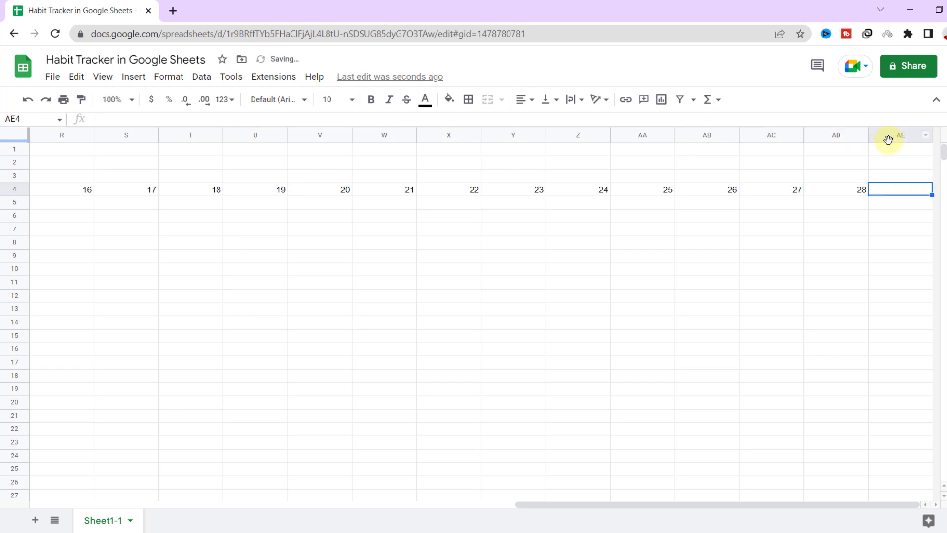
# Step: Insert more blank columns after column AE and enter days 29, 30 and 31 in cells AE4 to AG4
pyautogui.click(888, 136)
pyautogui.rightClick(841, 135)
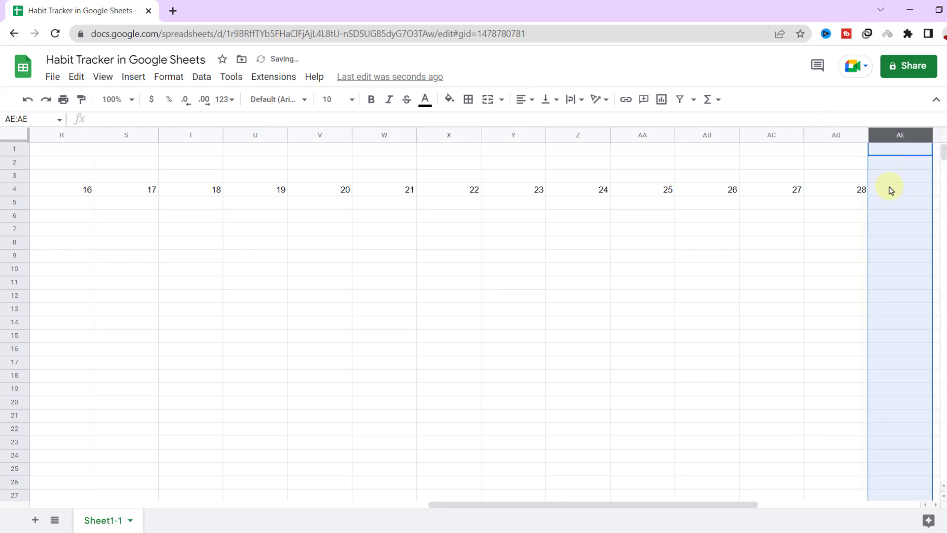
pyautogui.click(891, 190)
pyautogui.write('29')
pyautogui.press('Tab')
pyautogui.write('30')
pyautogui.press('Tab')
pyautogui.write('31')
pyautogui.press('Tab')
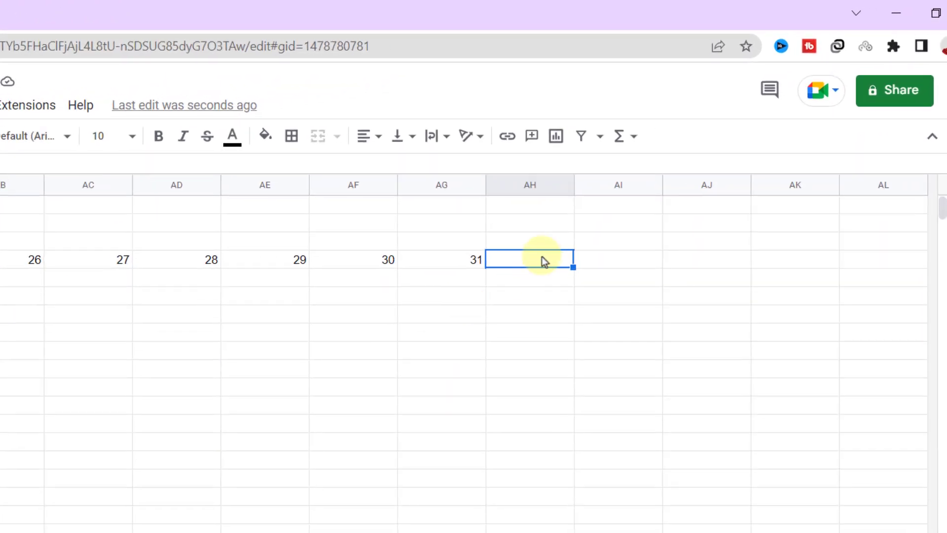
# Step: Add the headings Total, Percent and Month Status in cells AH4 to AJ4
pyautogui.write('Total')
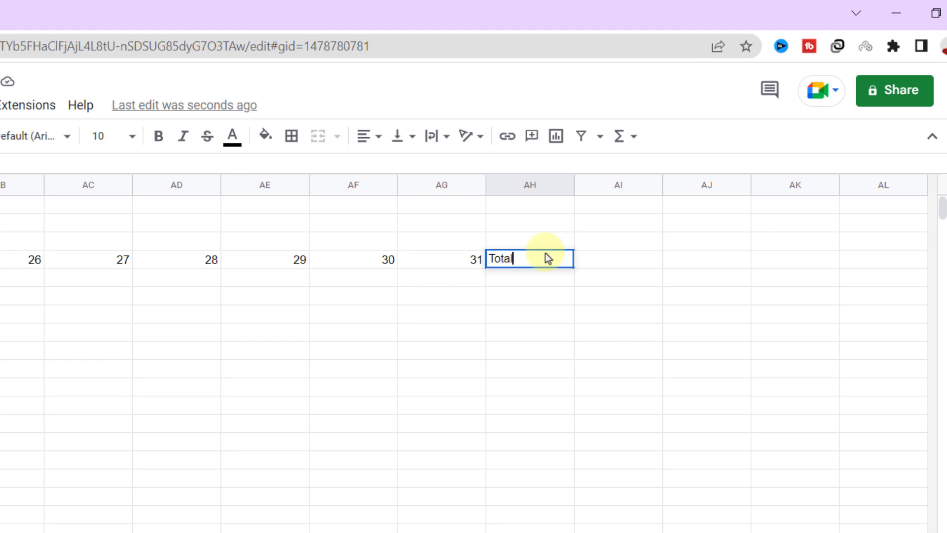
pyautogui.press('Tab')
pyautogui.write('Percent')
pyautogui.press('Tab')
pyautogui.write('Month')
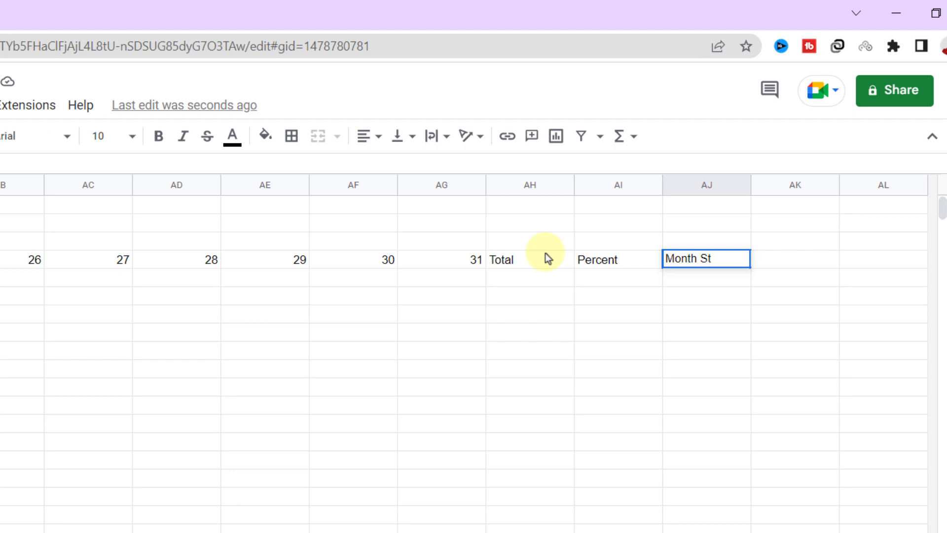
pyautogui.press('Return')
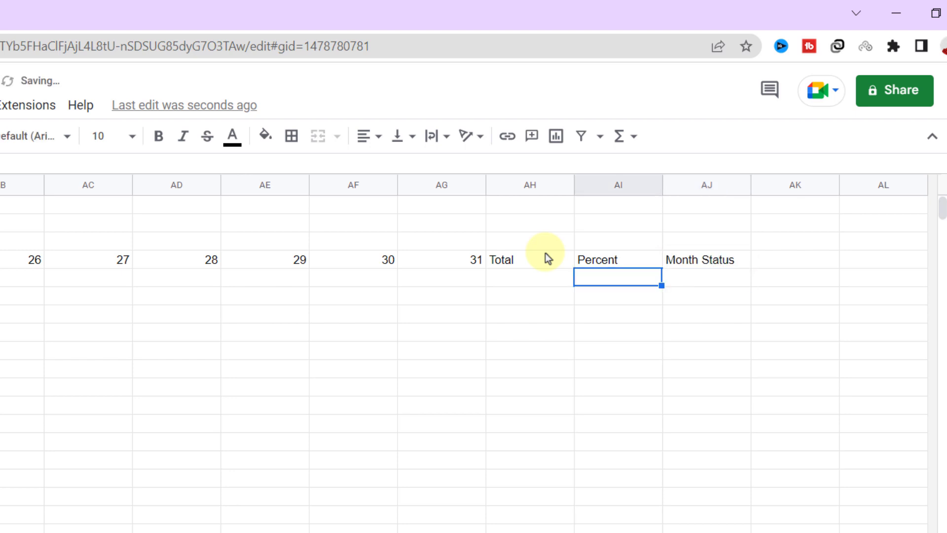
# Step: Delete the unused columns AK and AL after the Month Status column
pyautogui.moveTo(745, 185); pyautogui.dragTo(834, 185)
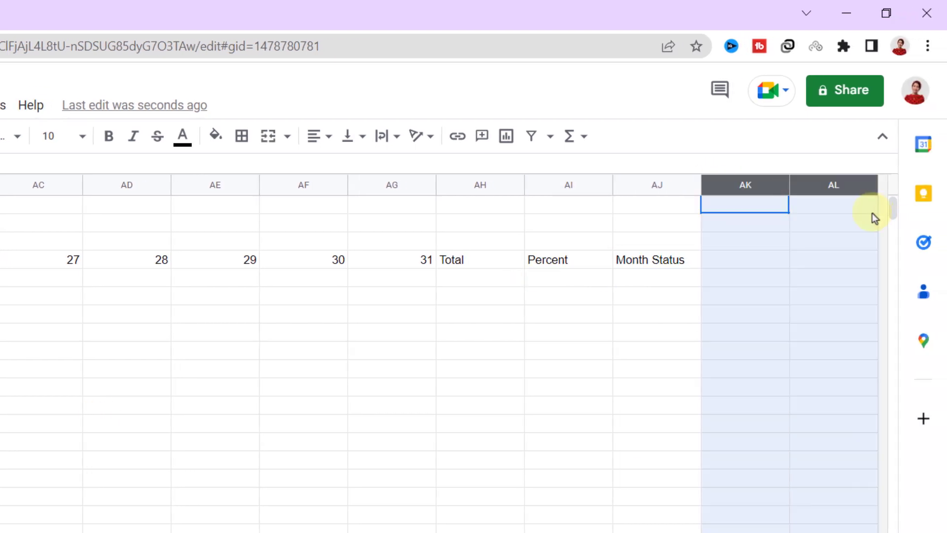
pyautogui.rightClick(824, 193)
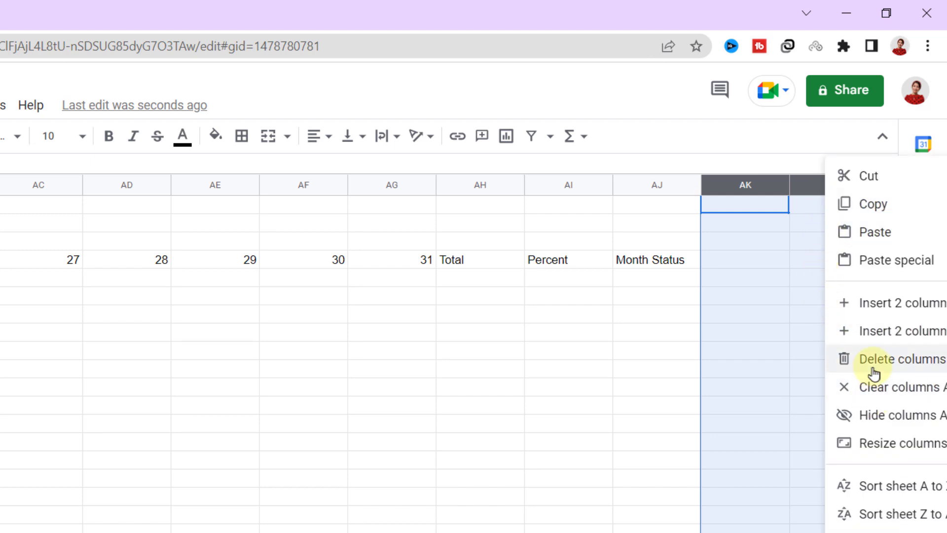
pyautogui.click(846, 364)
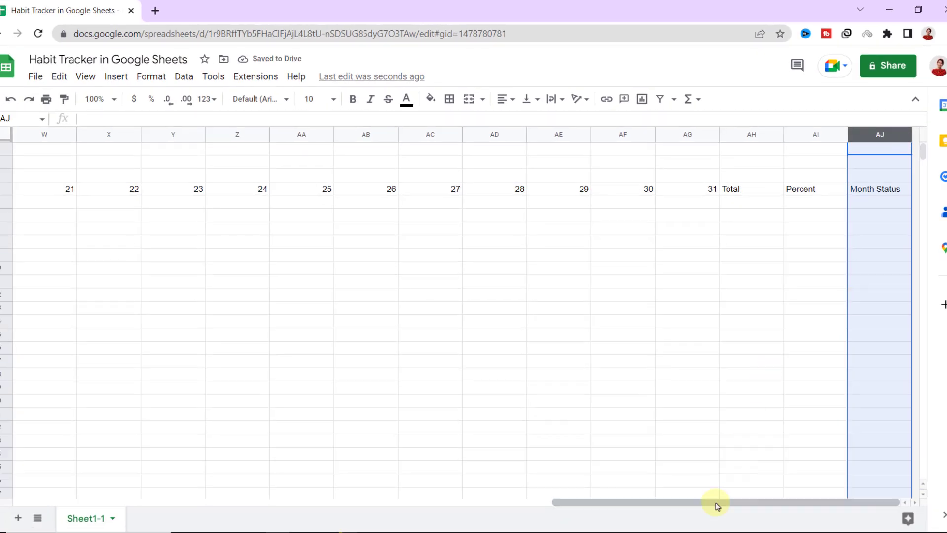
# Step: Merge the range A1:AJ3 into one title cell and enter Habit Tracker in it
pyautogui.moveTo(716, 506); pyautogui.dragTo(159, 457)
pyautogui.click(49, 149)
pyautogui.moveTo(179, 182); pyautogui.dragTo(894, 176)
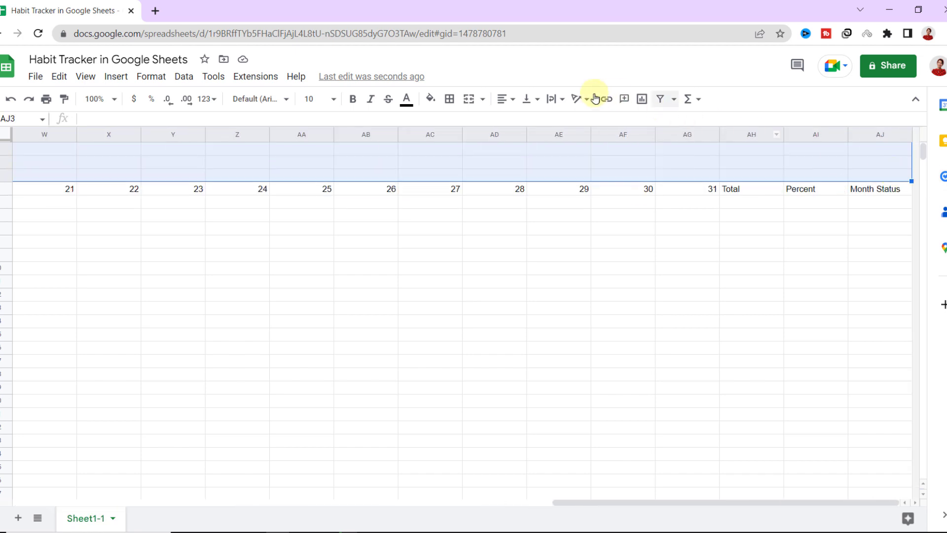
pyautogui.click(468, 103)
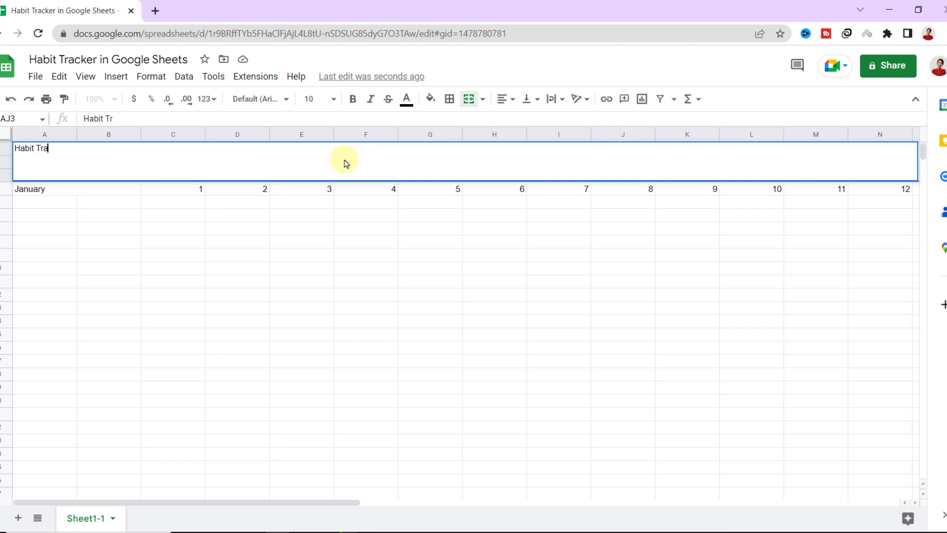
pyautogui.press('Return')
# Step: Format the Habit Tracker title in the Lobster font at size 36
pyautogui.click(190, 164)
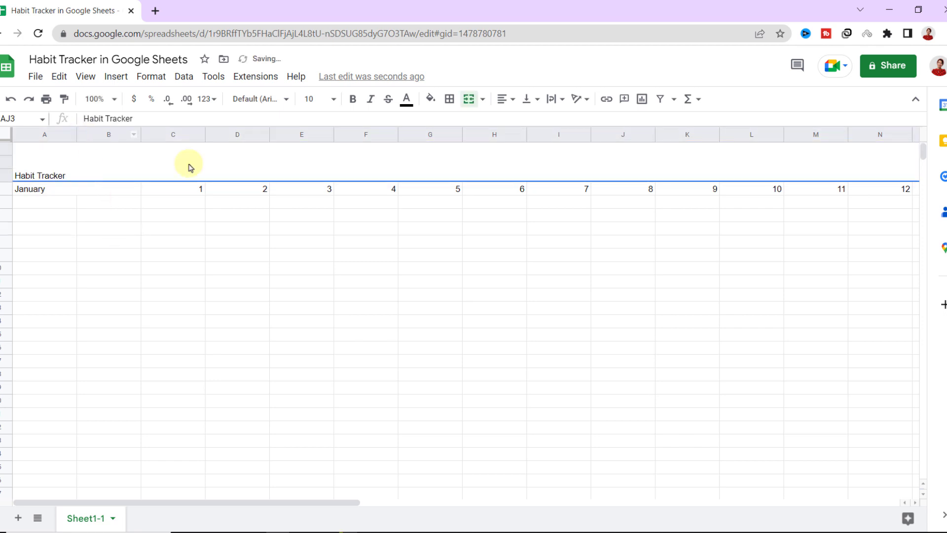
pyautogui.click(283, 100)
pyautogui.click(288, 247)
pyautogui.click(289, 103)
pyautogui.click(270, 268)
pyautogui.click(332, 101)
pyautogui.click(312, 326)
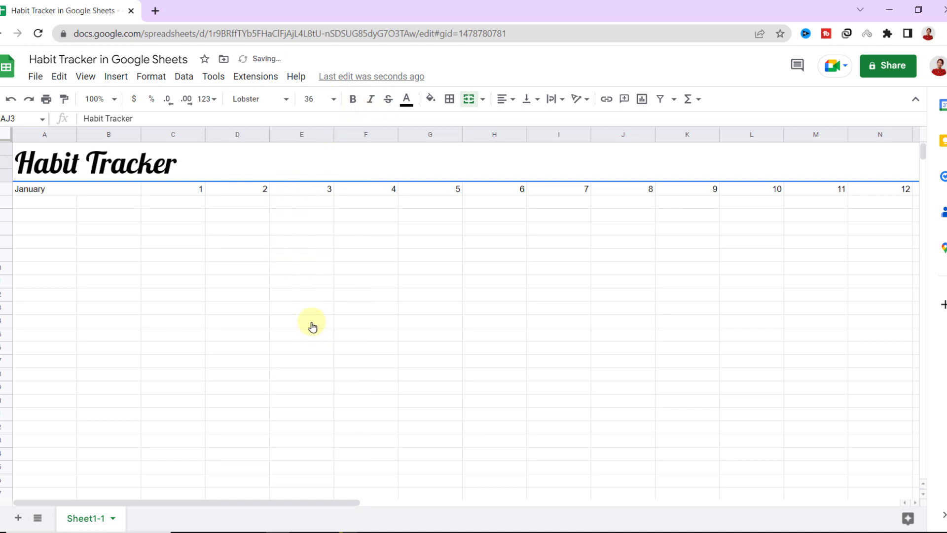
# Step: Align the Habit Tracker title to the middle vertically and the center horizontally
pyautogui.click(530, 101)
pyautogui.click(544, 121)
pyautogui.click(505, 100)
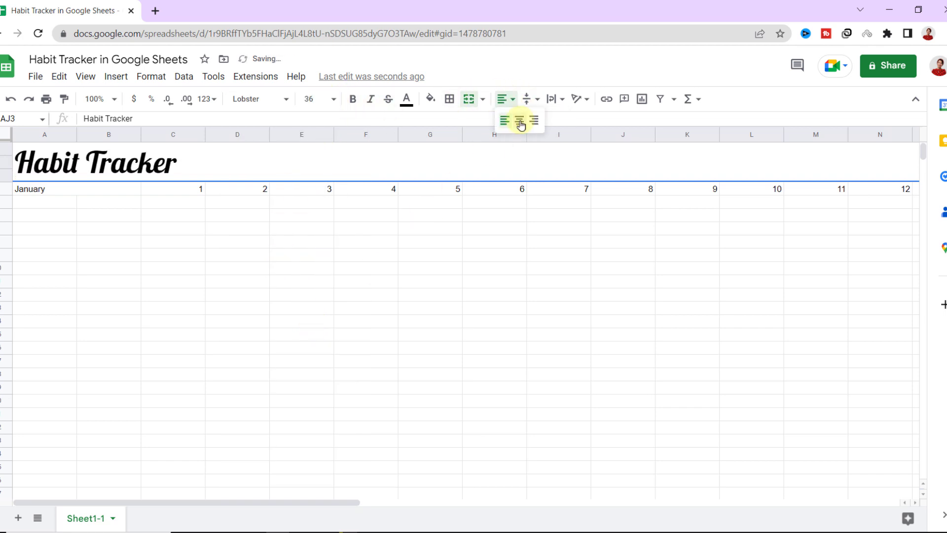
pyautogui.click(517, 120)
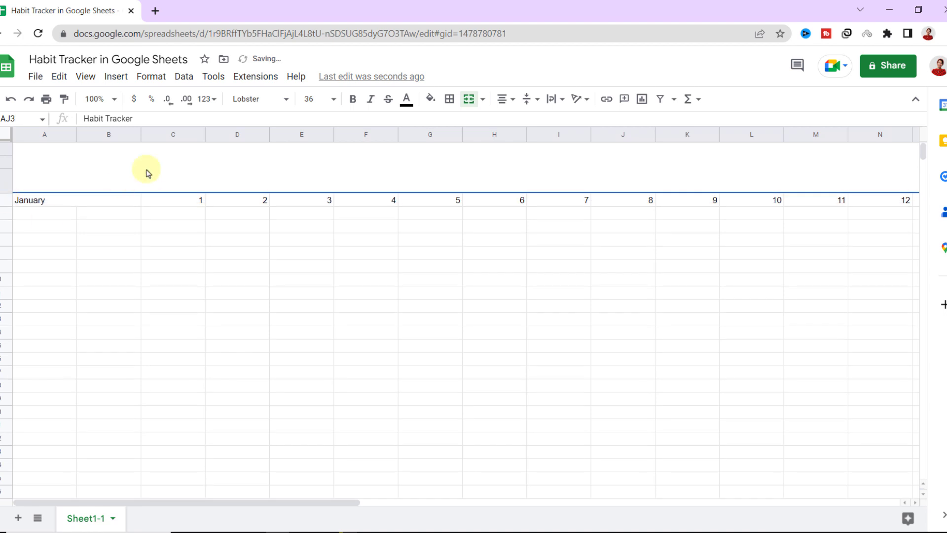
# Step: Fill the merged Habit Tracker title cell with a dark gold-yellow background color
pyautogui.click(274, 492)
pyautogui.moveTo(277, 502); pyautogui.dragTo(363, 526)
pyautogui.hscroll(10, 427, 172)
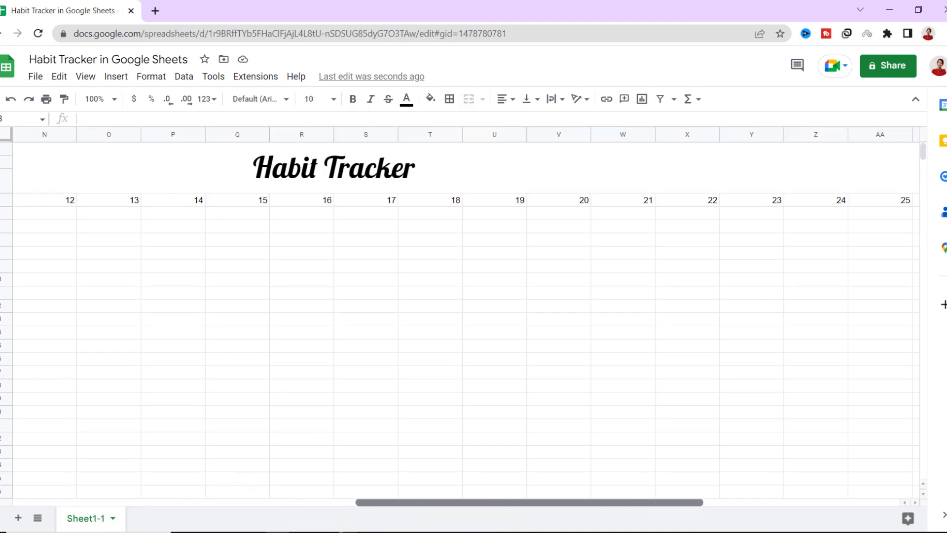
pyautogui.click(427, 173)
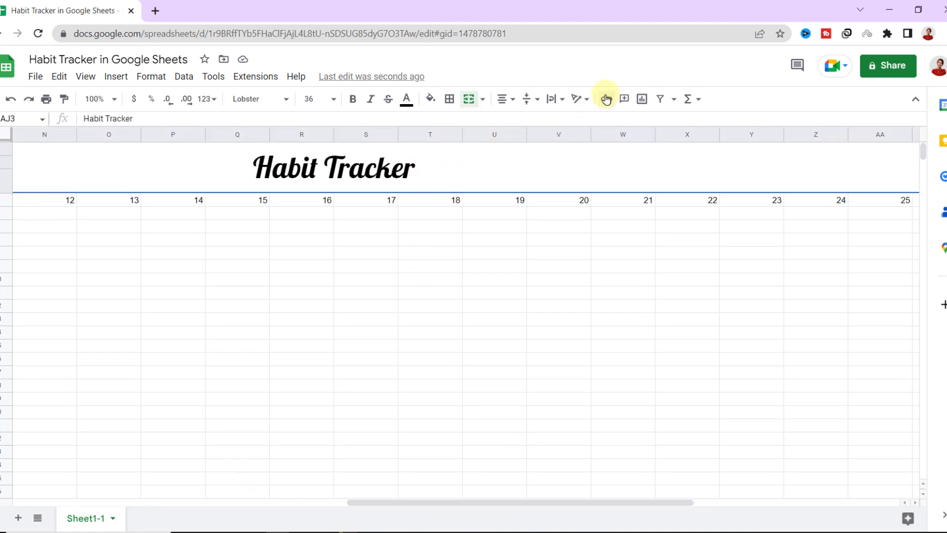
pyautogui.click(430, 99)
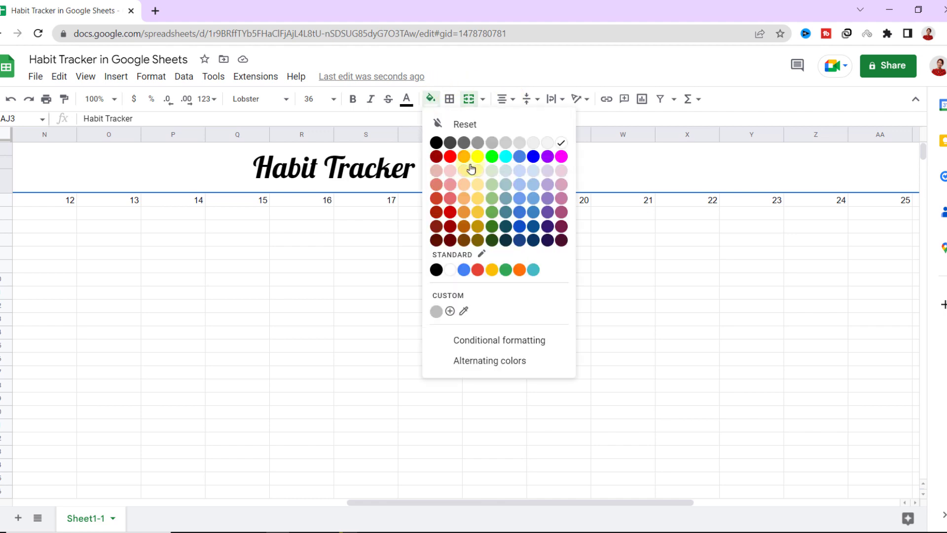
pyautogui.click(477, 224)
# Step: List the habits (8 glasses of water, 30-minute walk, one fruit, five book pages, no bedroom screens) in B5:B9 and widen column B to fit
pyautogui.moveTo(493, 508); pyautogui.dragTo(163, 488)
pyautogui.click(113, 217)
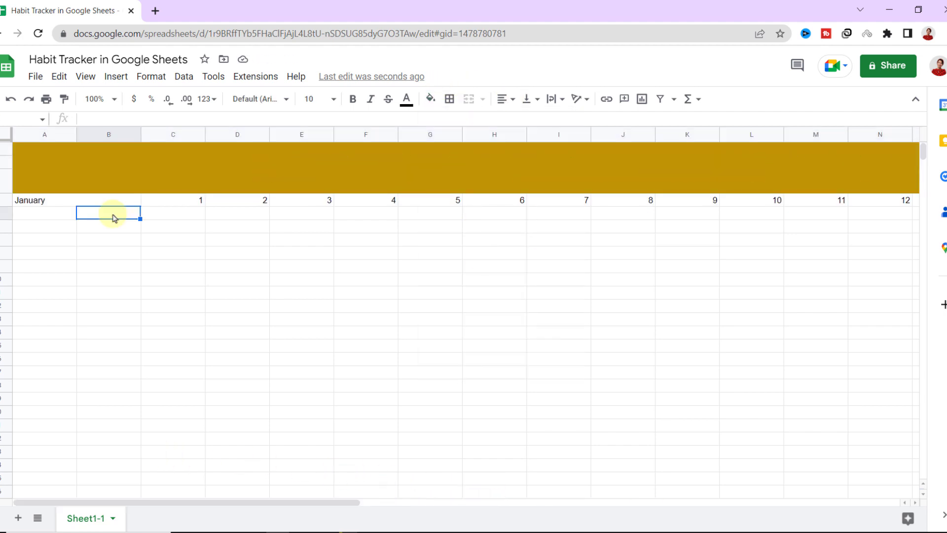
pyautogui.write('Drink 8 glass of water Walk for 30 minutes every day Eat one piece of fruit Read five pages from a book Avoid screens in your bedroom')
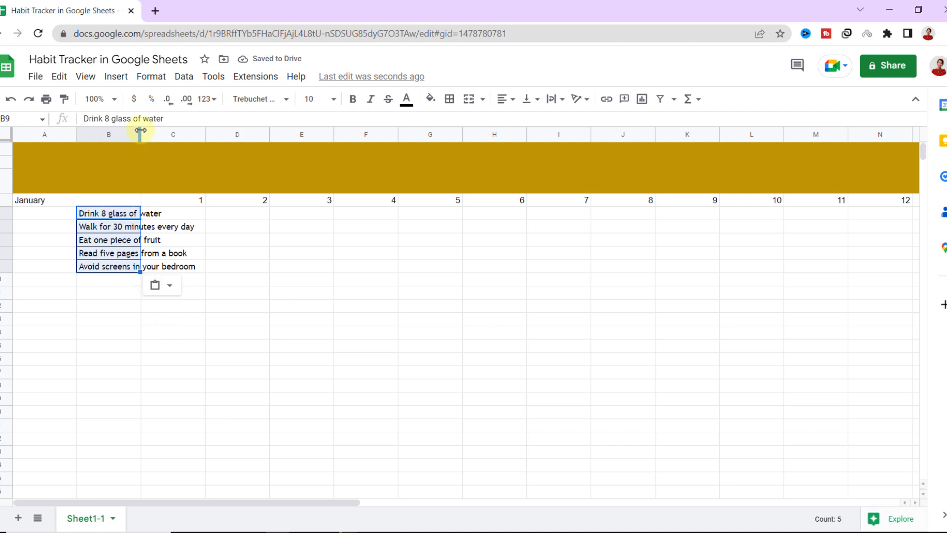
pyautogui.moveTo(148, 134); pyautogui.dragTo(206, 133)
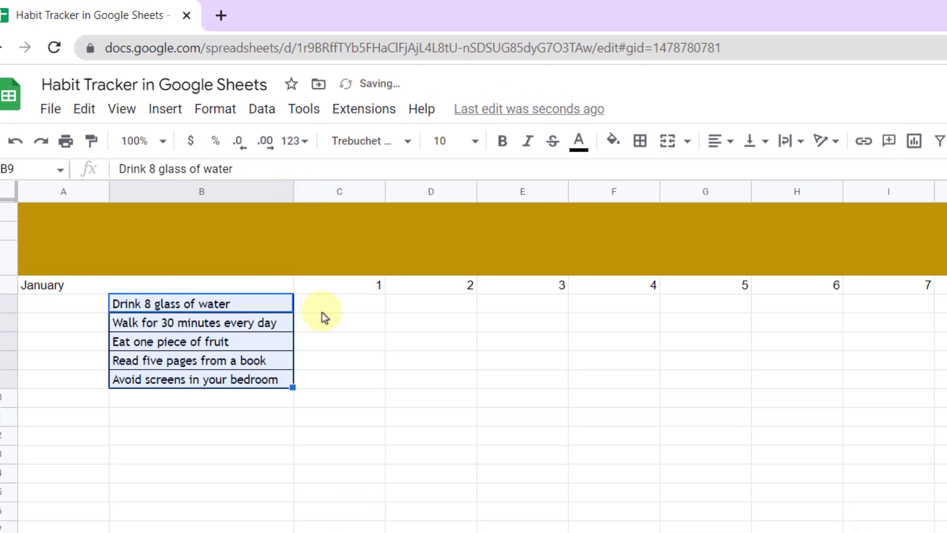
pyautogui.click(163, 400)
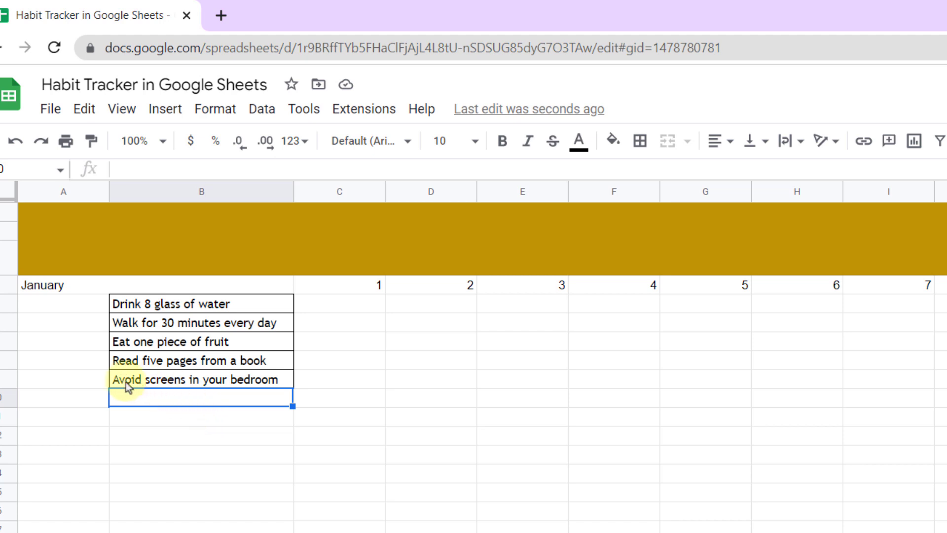
# Step: Fit all column widths in the sheet to their contents, and narrow the overly wide column A
pyautogui.moveTo(99, 302); pyautogui.dragTo(90, 384)
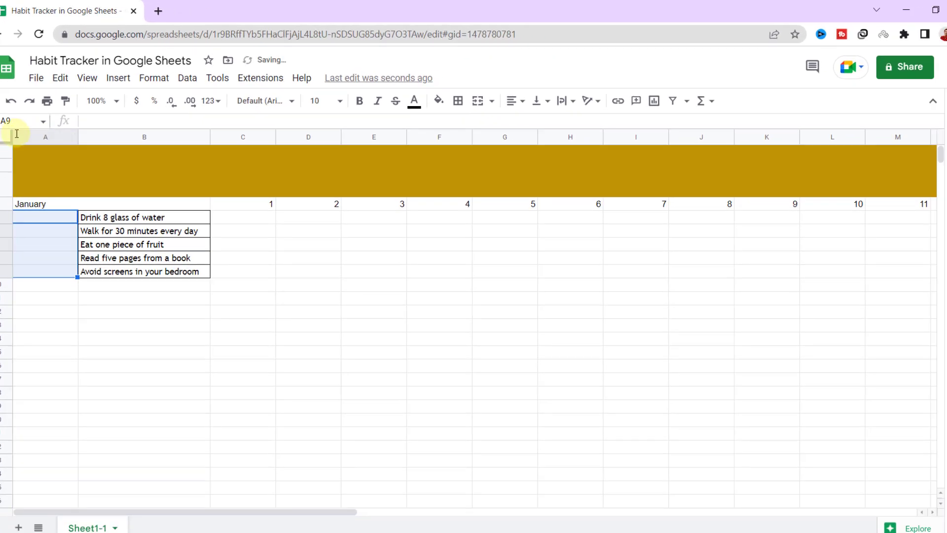
pyautogui.click(22, 135)
pyautogui.hotkey('ctrl', 'a')
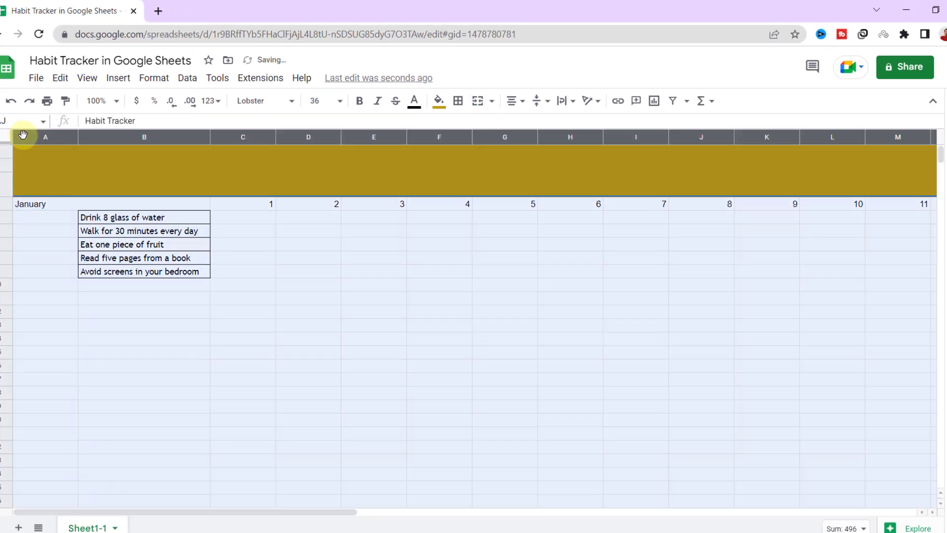
pyautogui.doubleClick(339, 136)
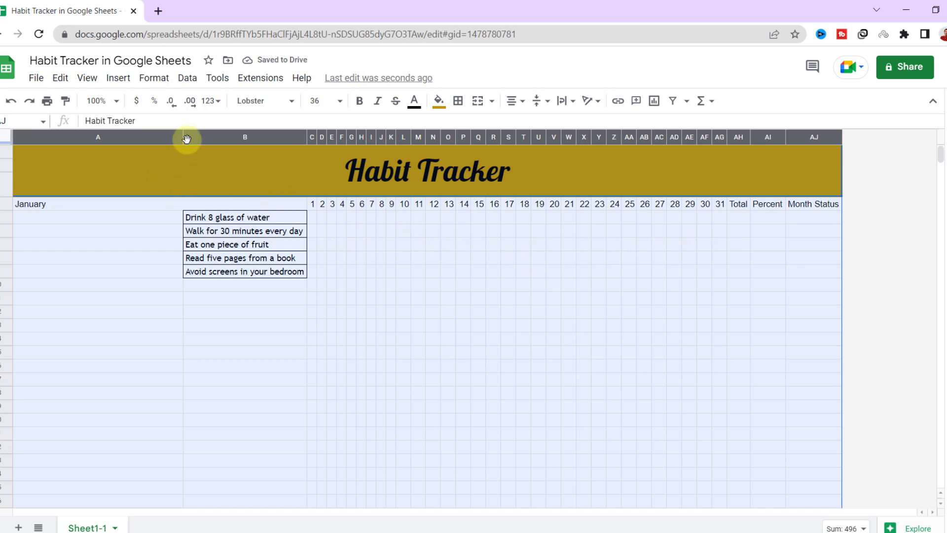
pyautogui.click(139, 241)
pyautogui.moveTo(182, 136); pyautogui.dragTo(74, 128)
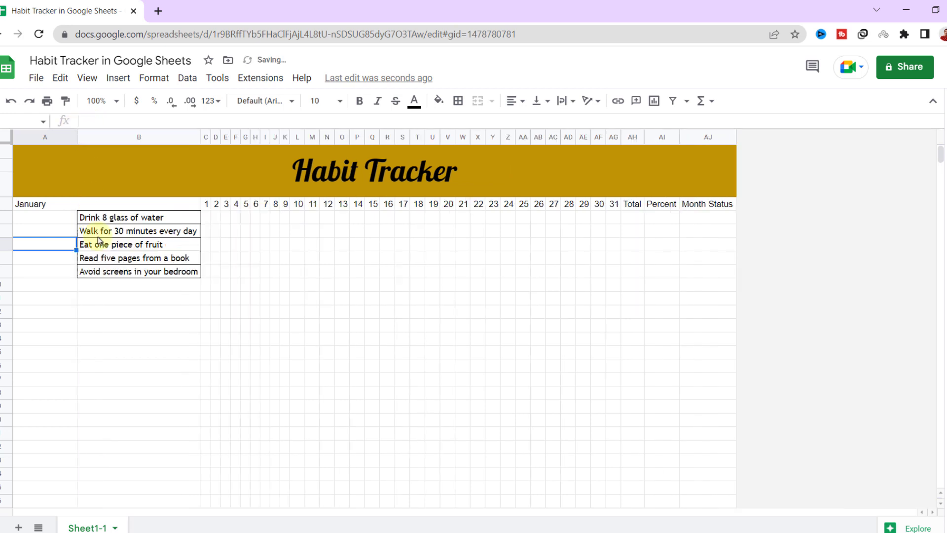
# Step: Merge A10:B10 below the January habits and enter the month label February
pyautogui.moveTo(51, 284); pyautogui.dragTo(126, 291)
pyautogui.click(117, 197)
pyautogui.hotkey('ctrl', 'c')
pyautogui.click(68, 283)
pyautogui.hotkey('ctrl', 'v')
pyautogui.write('Fe')
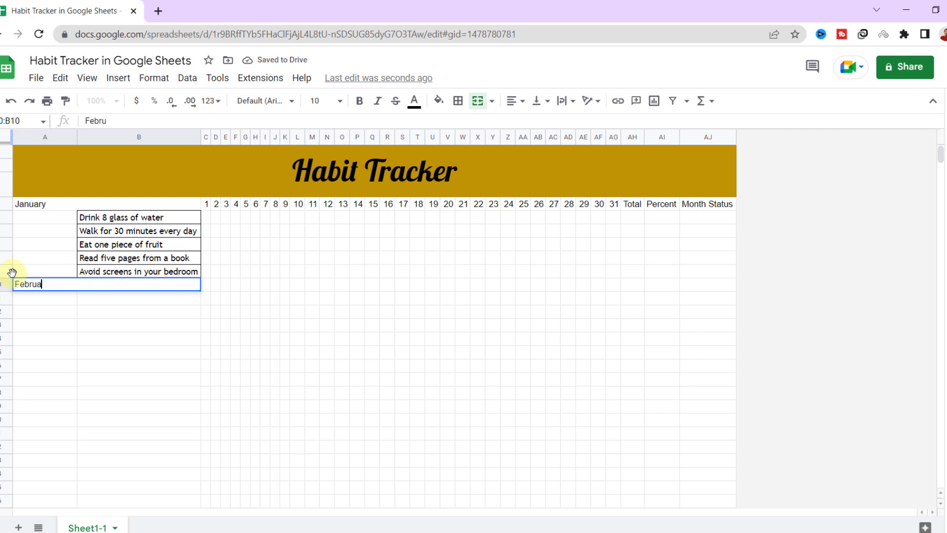
pyautogui.press('Return')
# Step: Copy the five January habits from B5:B9 into the February block at B11 and the March block at B17
pyautogui.moveTo(121, 217); pyautogui.dragTo(120, 272)
pyautogui.rightClick(121, 271)
pyautogui.click(148, 192)
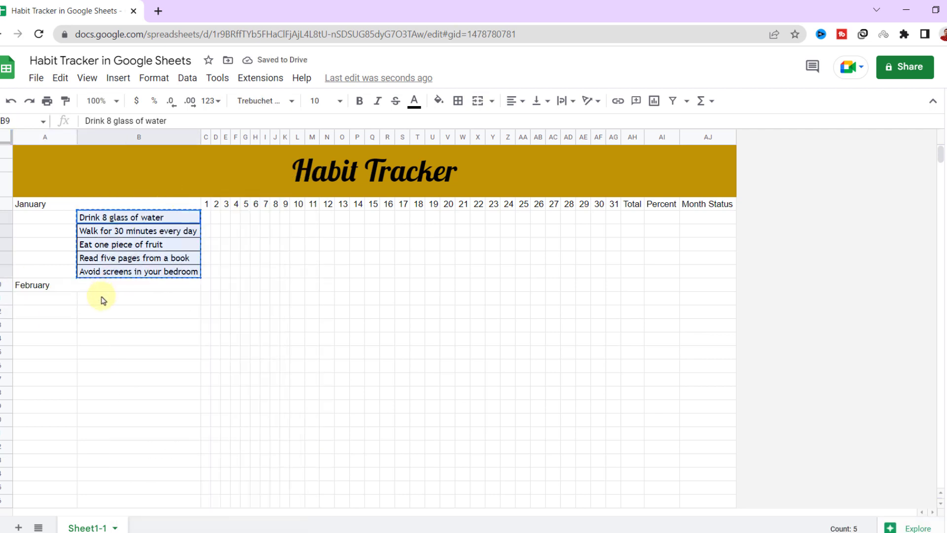
pyautogui.click(99, 298)
pyautogui.hotkey('ctrl', 'v')
pyautogui.click(120, 380)
pyautogui.hotkey('ctrl', 'v')
# Step: Merge A16:B16 above the third habit list and enter the month label March
pyautogui.moveTo(67, 366); pyautogui.dragTo(119, 366)
pyautogui.click(478, 99)
pyautogui.doubleClick(53, 366)
pyautogui.write('March')
pyautogui.press('Return')
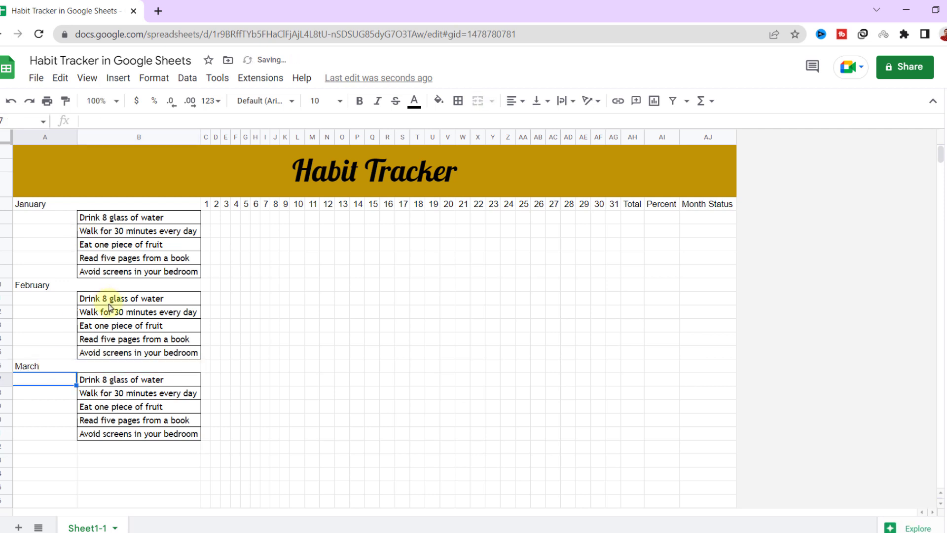
# Step: Fill the January, February and March label cells with a light yellow background color
pyautogui.click(54, 208)
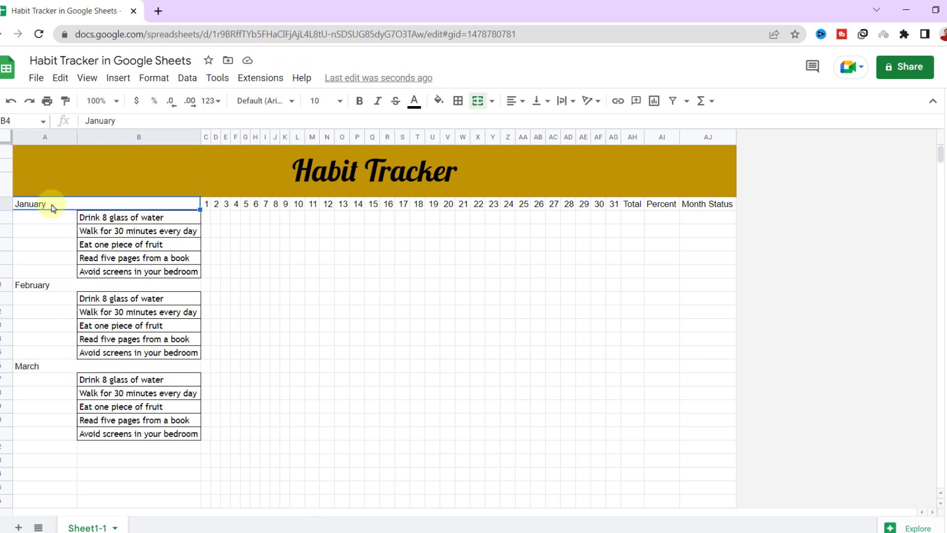
pyautogui.keyDown('ctrl'); pyautogui.click(68, 290); pyautogui.keyUp('ctrl')
pyautogui.keyDown('ctrl'); pyautogui.click(98, 371); pyautogui.keyUp('ctrl')
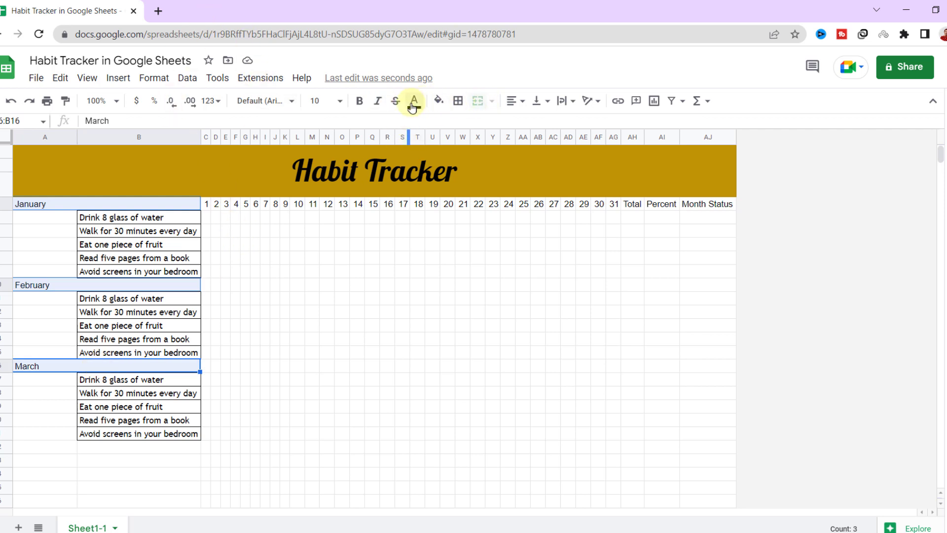
pyautogui.click(457, 101)
pyautogui.click(438, 101)
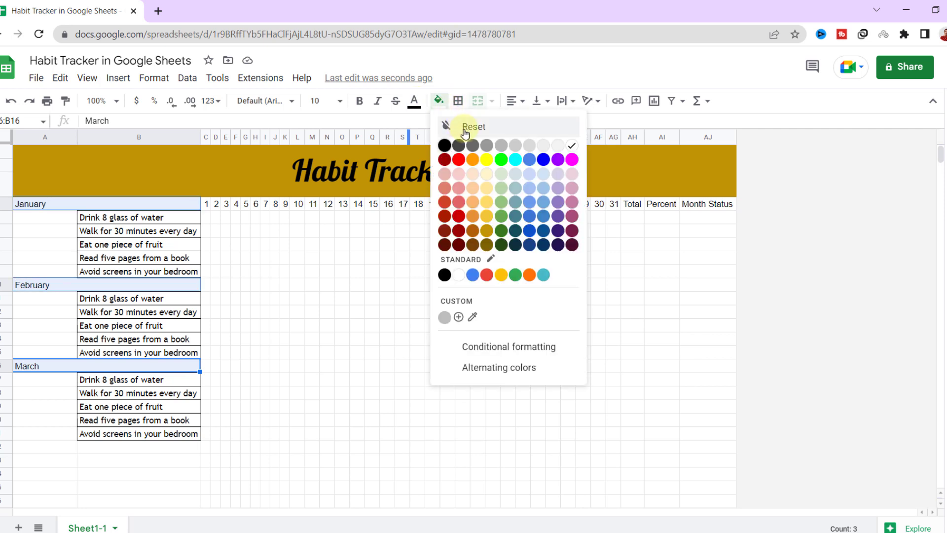
pyautogui.click(488, 206)
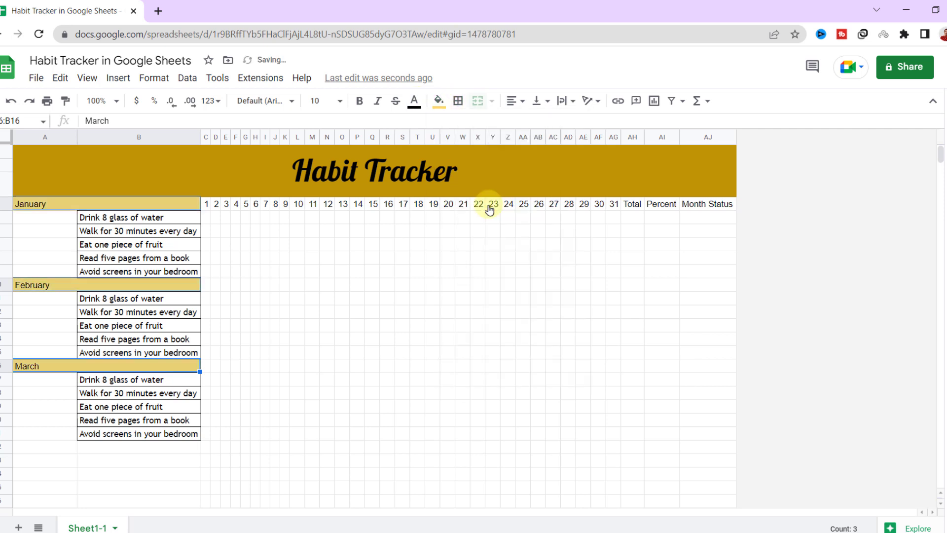
# Step: Fill the January header row from day 1 through Month Status (C4:AJ4) with a slightly darker golden yellow
pyautogui.moveTo(206, 204); pyautogui.dragTo(708, 204)
pyautogui.click(438, 101)
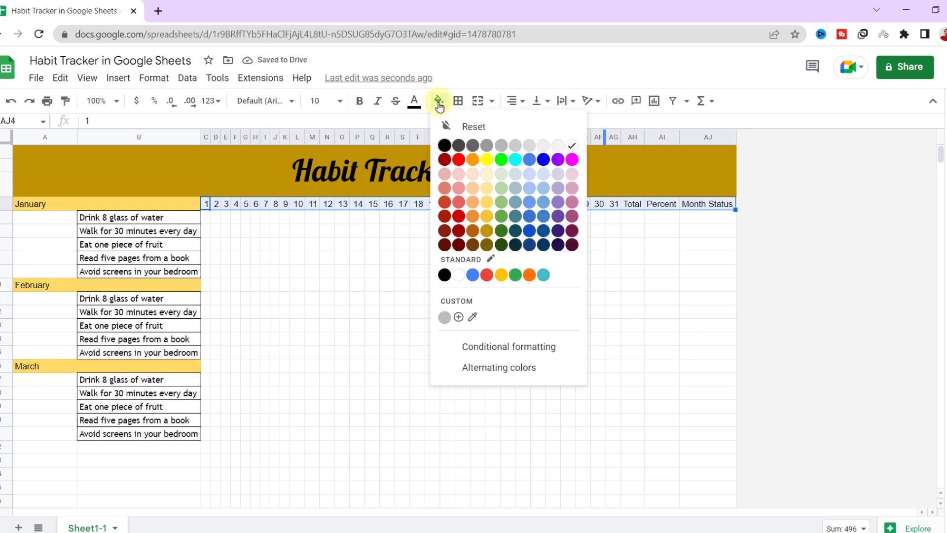
pyautogui.click(483, 254)
# Step: Copy the January day headers 1 to 29 into the February row starting at C10
pyautogui.moveTo(207, 204); pyautogui.dragTo(714, 211)
pyautogui.hotkey('ctrl', 'c')
pyautogui.click(206, 285)
pyautogui.hotkey('ctrl', 'v')
# Step: Copy the Total, Percent and Month Status headers into the February and March rows, starting at AH10 and AH16
pyautogui.hotkey('ctrl', 'c')
pyautogui.click(633, 286)
pyautogui.hotkey('ctrl', 'v')
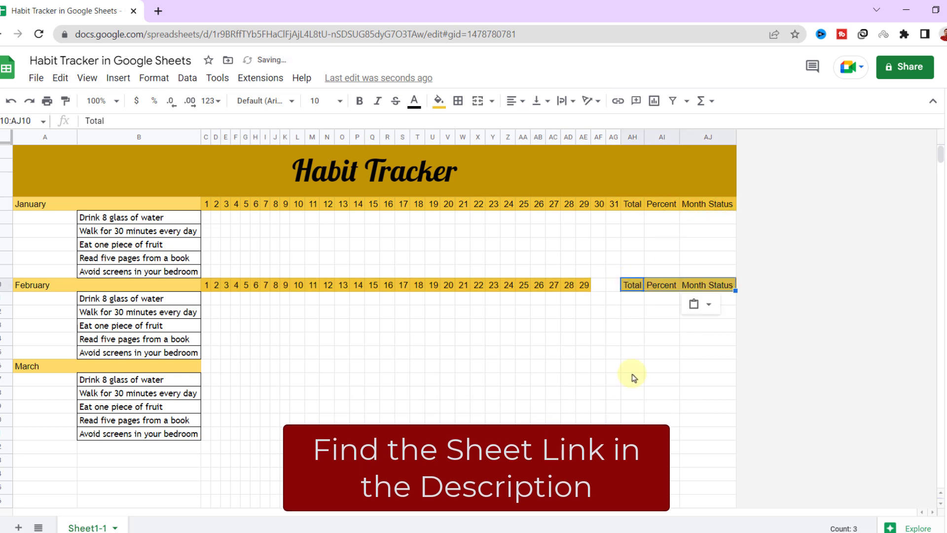
pyautogui.click(632, 367)
pyautogui.hotkey('ctrl', 'v')
# Step: Copy the January day headers 1 to 31 into the March row starting at C16
pyautogui.moveTo(206, 204); pyautogui.dragTo(612, 209)
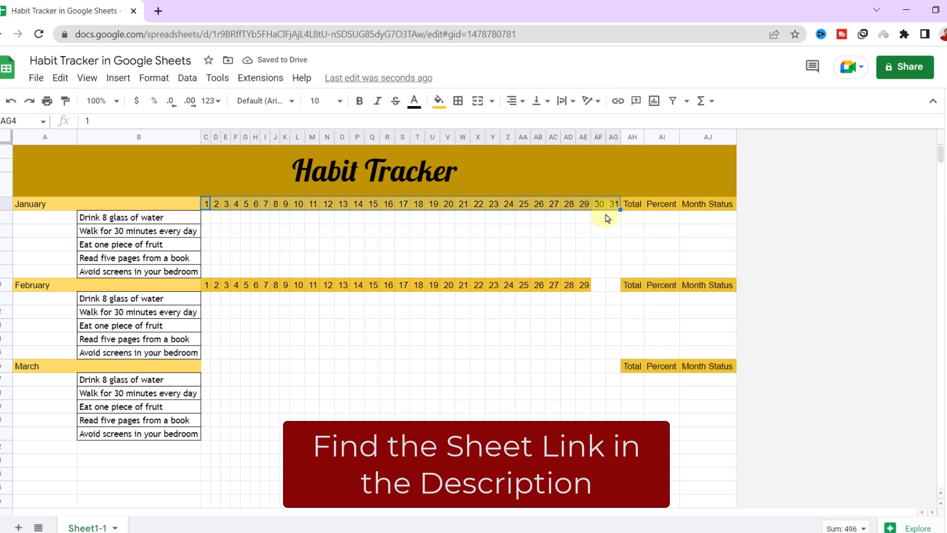
pyautogui.hotkey('ctrl', 'c')
pyautogui.click(206, 366)
pyautogui.hotkey('ctrl', 'v')
pyautogui.click(236, 392)
# Step: Merge the empty column A cells beside each month's habits: A5:A9, A11:A15 and A17:A21
pyautogui.moveTo(45, 216); pyautogui.dragTo(48, 272)
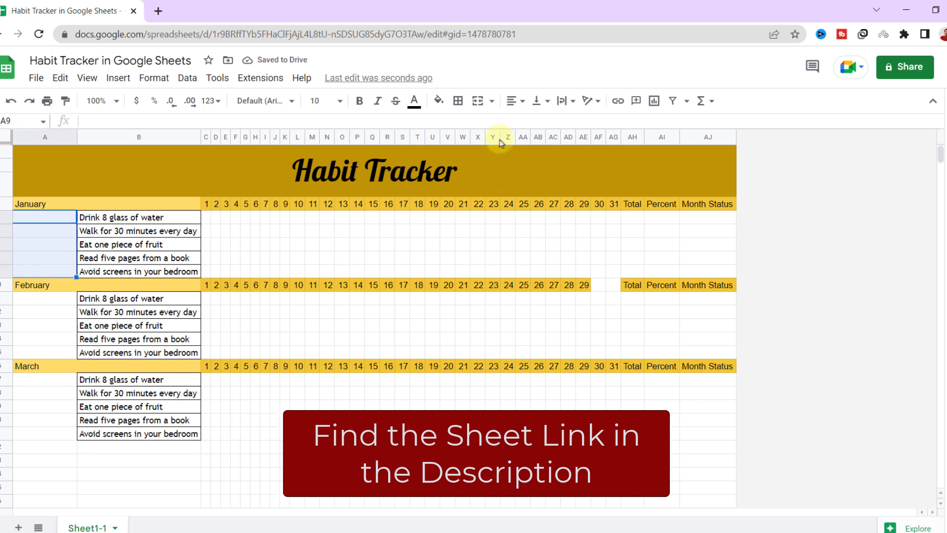
pyautogui.click(45, 298)
pyautogui.moveTo(49, 320); pyautogui.dragTo(47, 434)
pyautogui.click(477, 100)
pyautogui.click(477, 101)
# Step: Set the font of the month labels and habit lists in A4:B21 to Trebuchet
pyautogui.click(70, 204)
pyautogui.keyDown('ctrl'); pyautogui.click(88, 271); pyautogui.keyUp('ctrl')
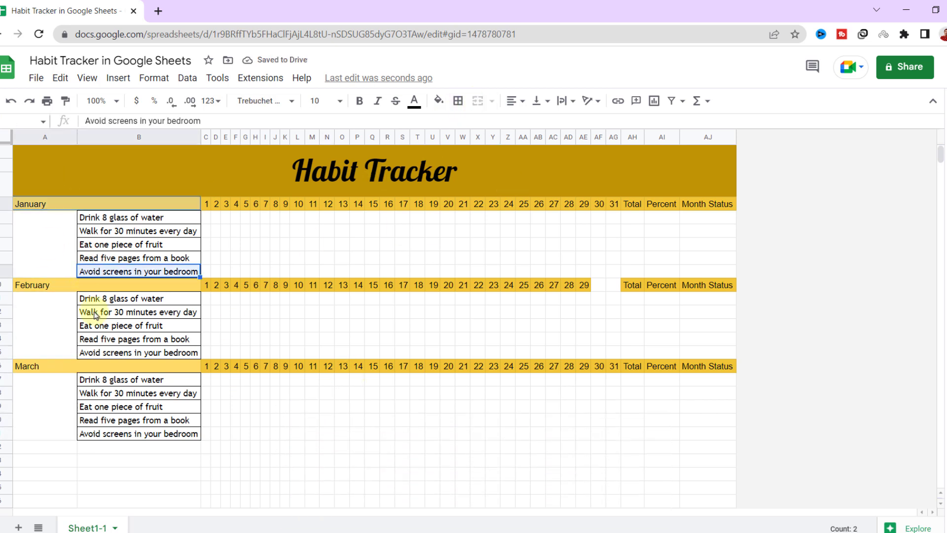
pyautogui.moveTo(71, 208); pyautogui.dragTo(200, 429)
pyautogui.click(289, 101)
pyautogui.click(276, 314)
# Step: Center the January, February and March labels horizontally in their merged cells
pyautogui.click(67, 204)
pyautogui.click(67, 285)
pyautogui.click(70, 366)
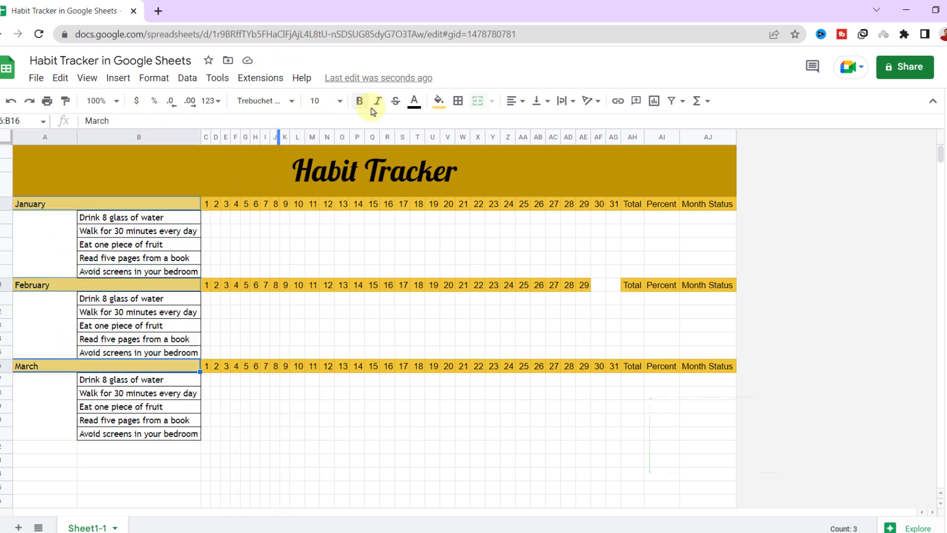
pyautogui.click(516, 101)
pyautogui.click(532, 121)
# Step: Set the font size of the three month labels to 14
pyautogui.click(339, 101)
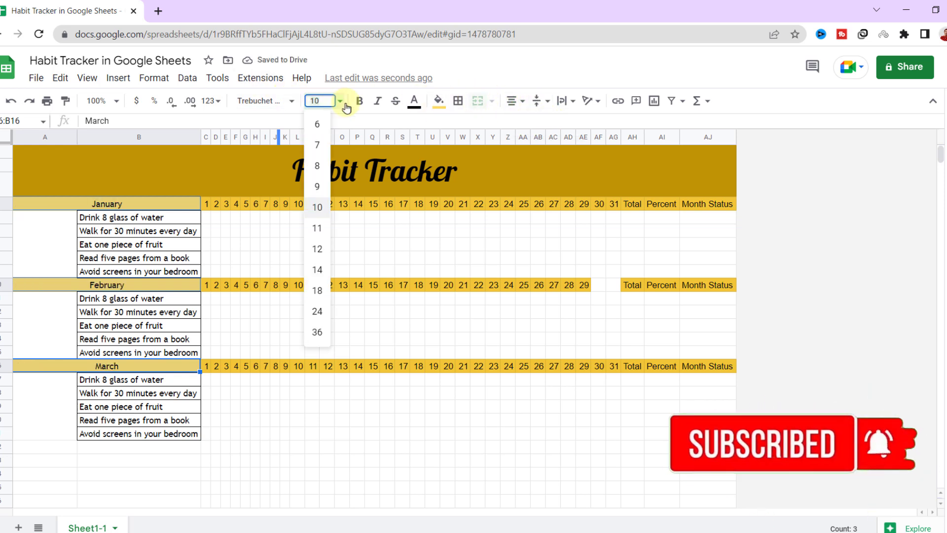
pyautogui.click(317, 290)
pyautogui.click(340, 101)
pyautogui.click(319, 269)
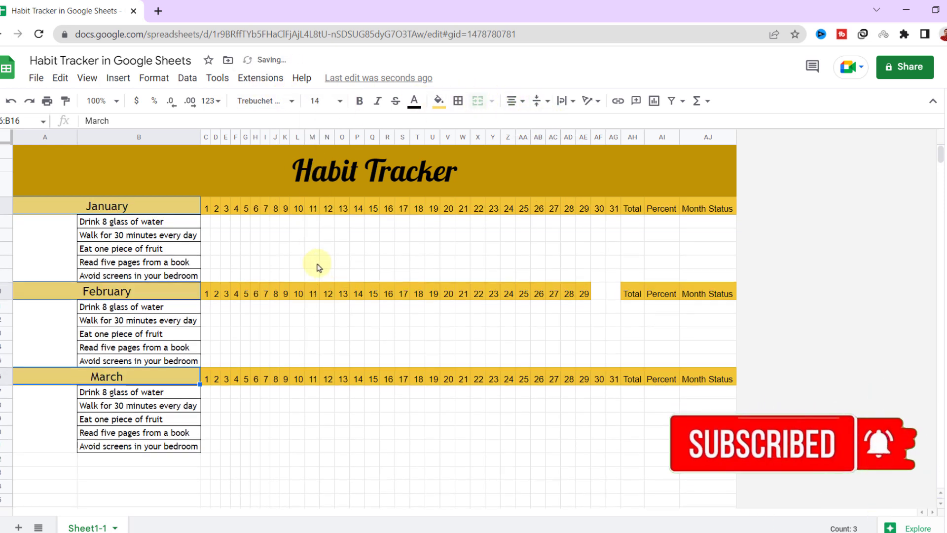
# Step: Fill the blank February header cells AF10:AG10 with the same golden yellow as the other day headers
pyautogui.moveTo(598, 291); pyautogui.dragTo(613, 291)
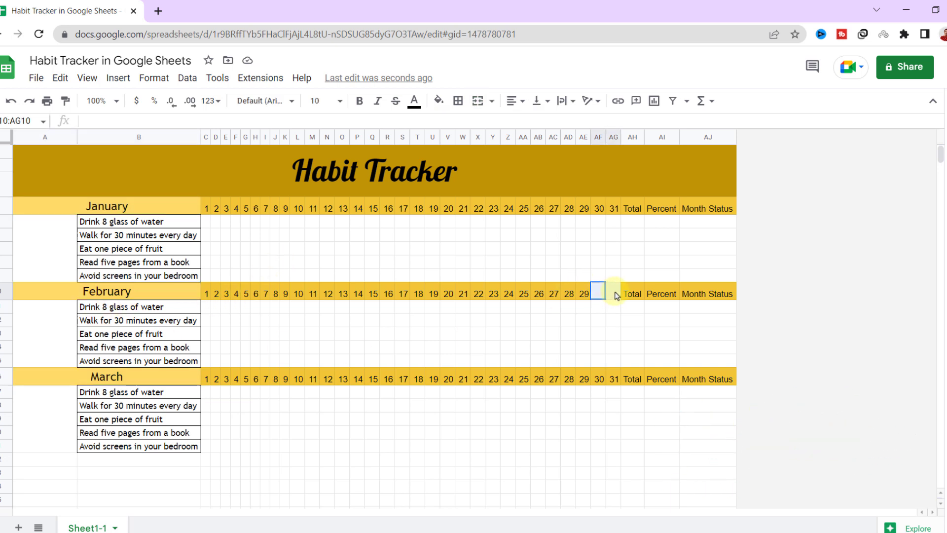
pyautogui.click(439, 101)
pyautogui.click(487, 219)
pyautogui.click(586, 323)
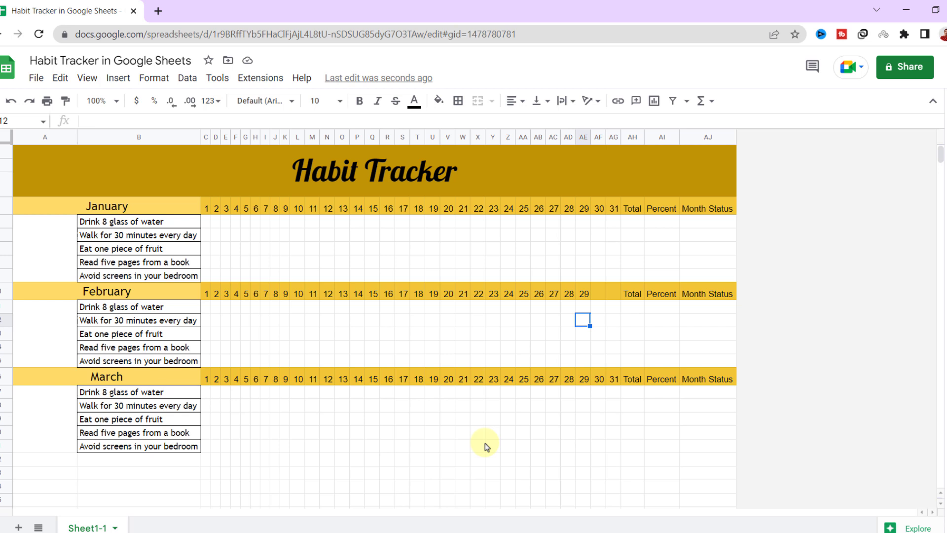
# Step: Upload the round red Good Habits picture as an in-cell image in the merged January cell A5:A9
pyautogui.click(49, 241)
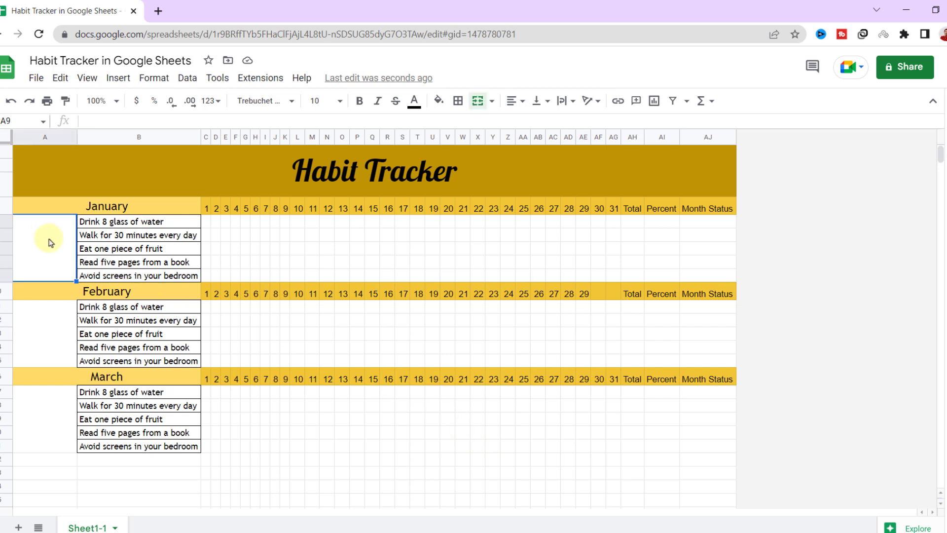
pyautogui.click(119, 78)
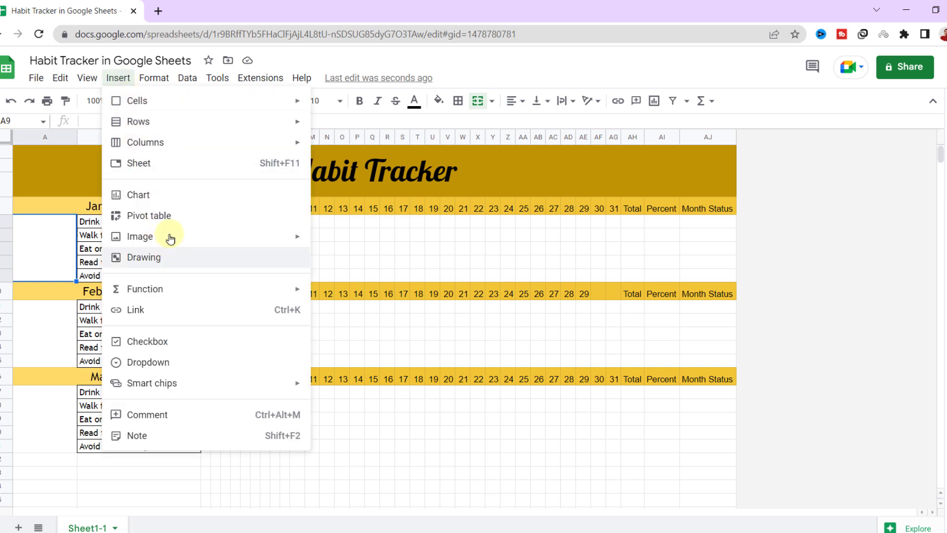
pyautogui.moveTo(260, 244)
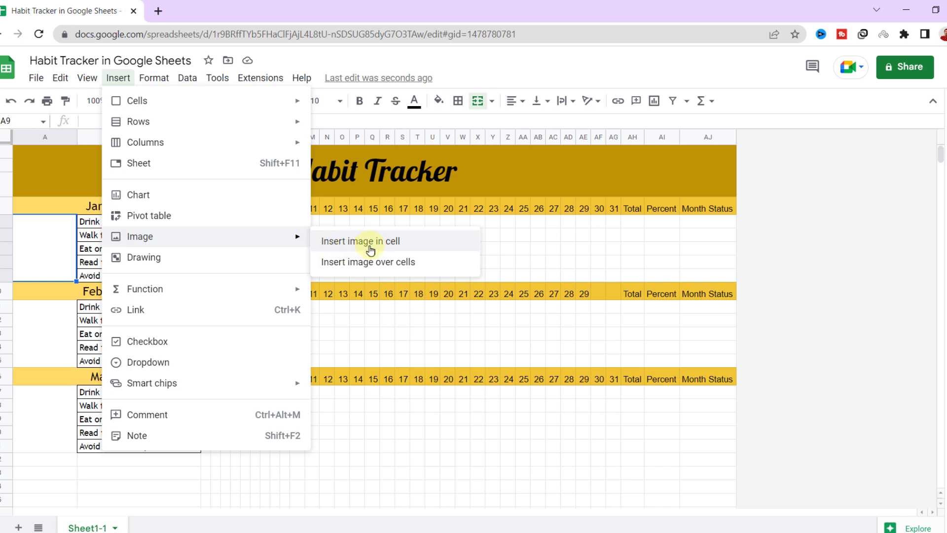
pyautogui.click(385, 243)
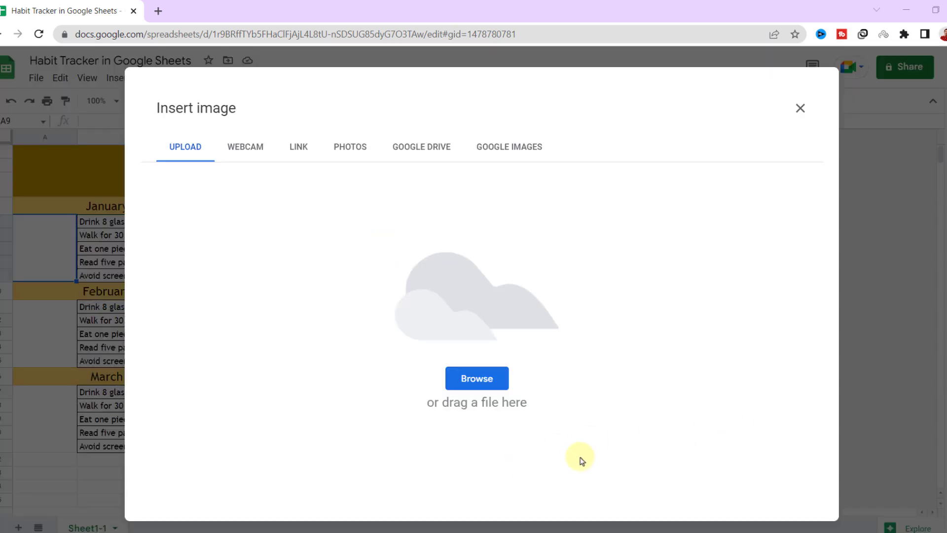
pyautogui.click(489, 384)
pyautogui.click(655, 247)
pyautogui.click(594, 429)
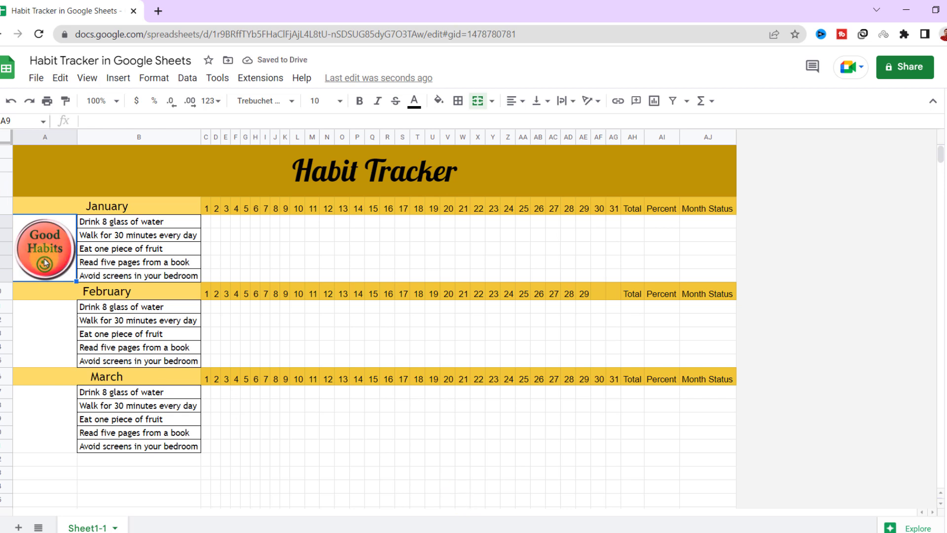
# Step: Upload the orange Build Good Habits picture into the merged February cell A11:A15 and align it vertically to the middle
pyautogui.click(52, 340)
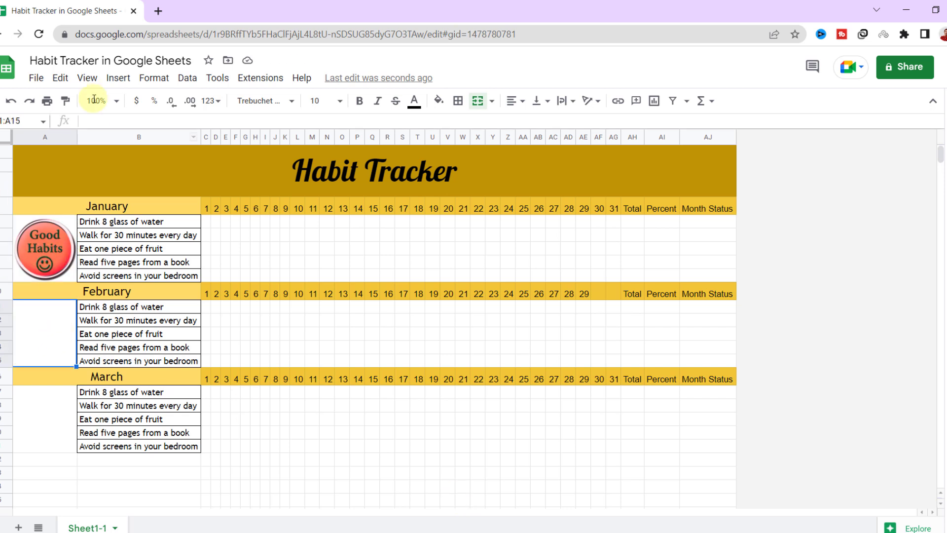
pyautogui.click(116, 82)
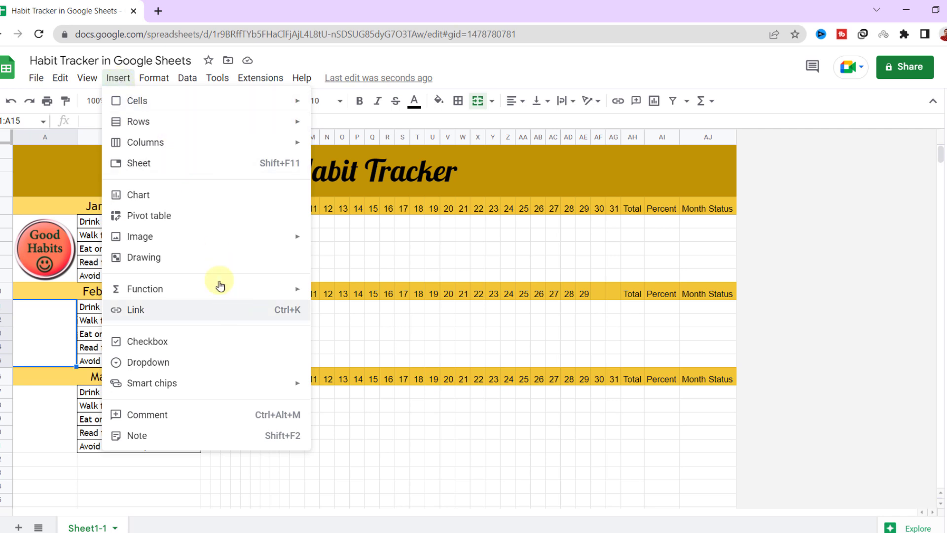
pyautogui.moveTo(265, 245)
pyautogui.click(321, 240)
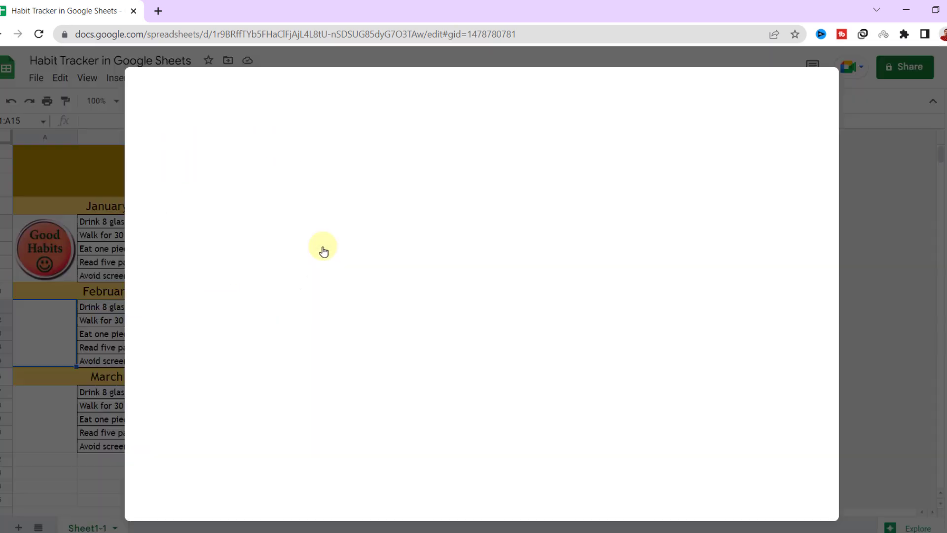
pyautogui.click(452, 381)
pyautogui.click(574, 296)
pyautogui.click(434, 298)
pyautogui.click(586, 433)
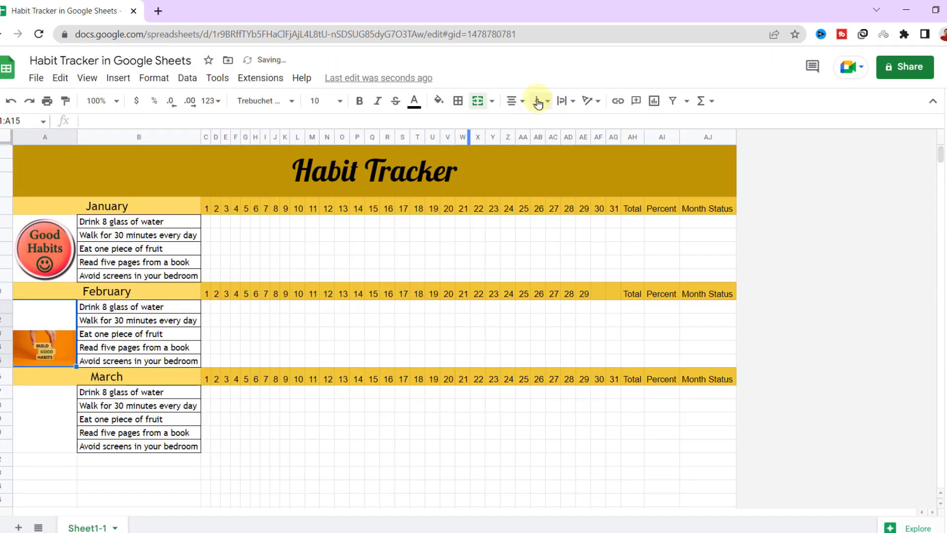
pyautogui.click(539, 101)
pyautogui.click(551, 124)
# Step: Upload the Good Habits arrow picture as an in-cell image in the merged March cell A17:A21
pyautogui.click(51, 406)
pyautogui.click(118, 78)
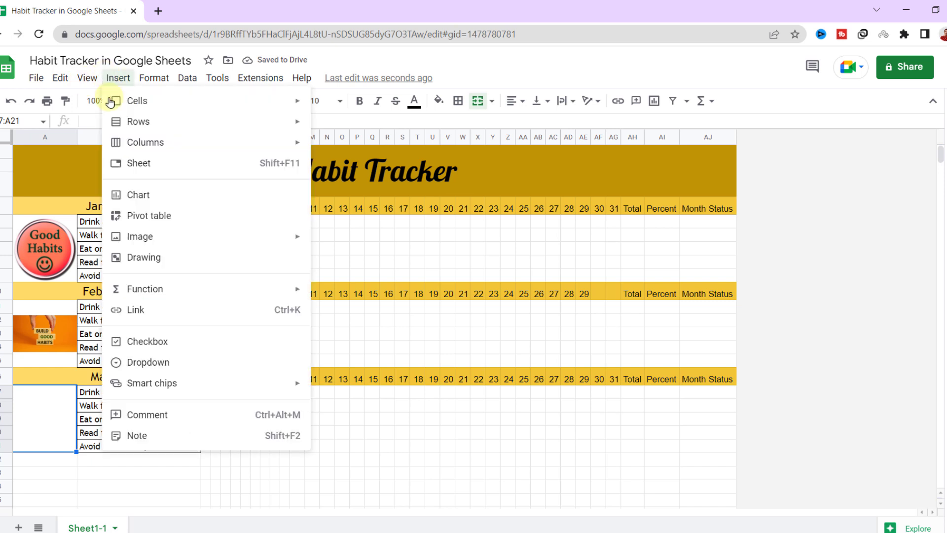
pyautogui.moveTo(277, 236)
pyautogui.click(421, 244)
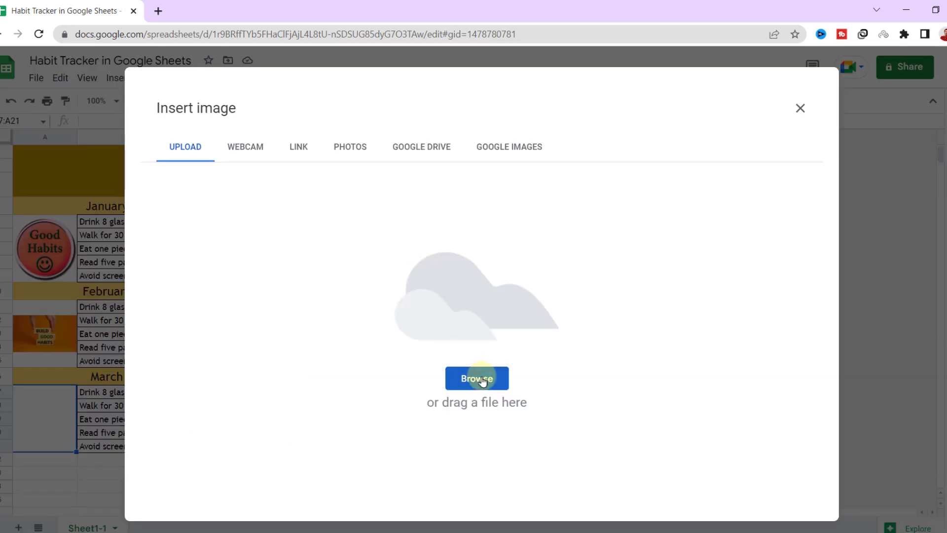
pyautogui.click(478, 379)
pyautogui.click(507, 249)
pyautogui.click(600, 426)
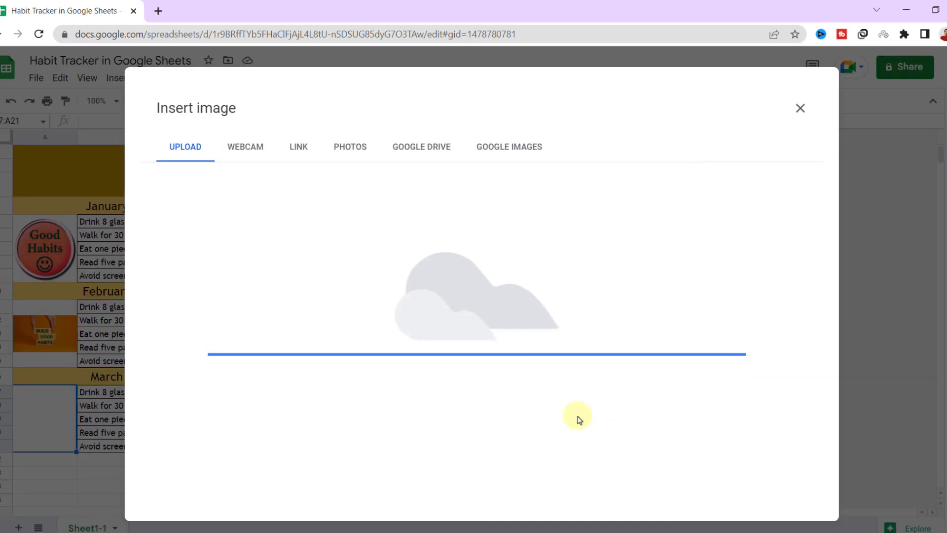
# Step: Align the March picture to the center horizontally and the middle vertically in its cell
pyautogui.click(517, 100)
pyautogui.click(534, 123)
pyautogui.click(541, 101)
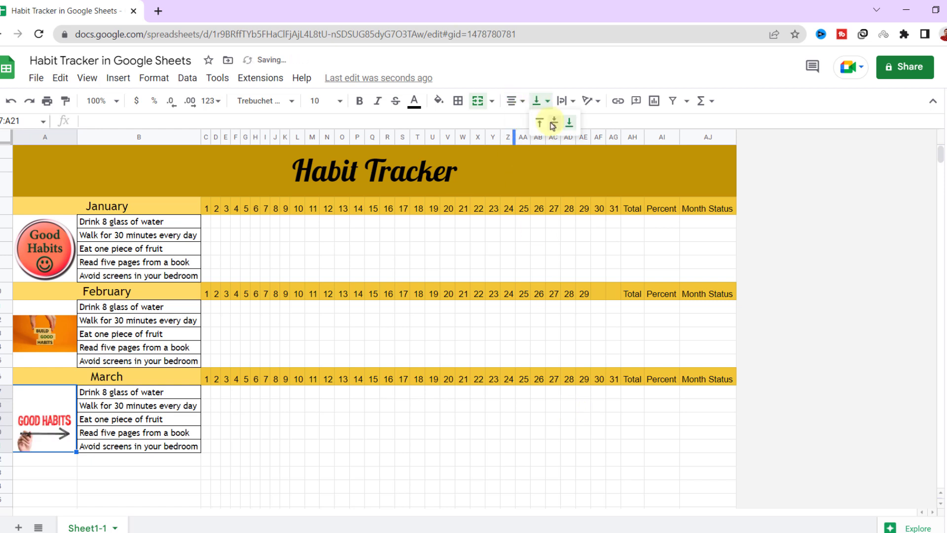
pyautogui.click(552, 123)
pyautogui.click(235, 432)
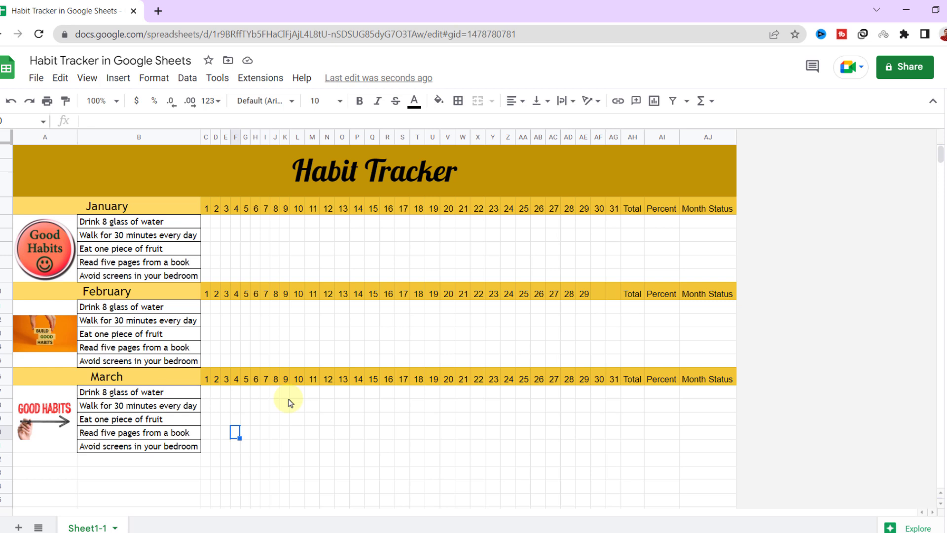
# Step: Insert a checkbox in C5, widen column C slightly to fit, and fill the checkbox across all January days to AG5
pyautogui.click(206, 225)
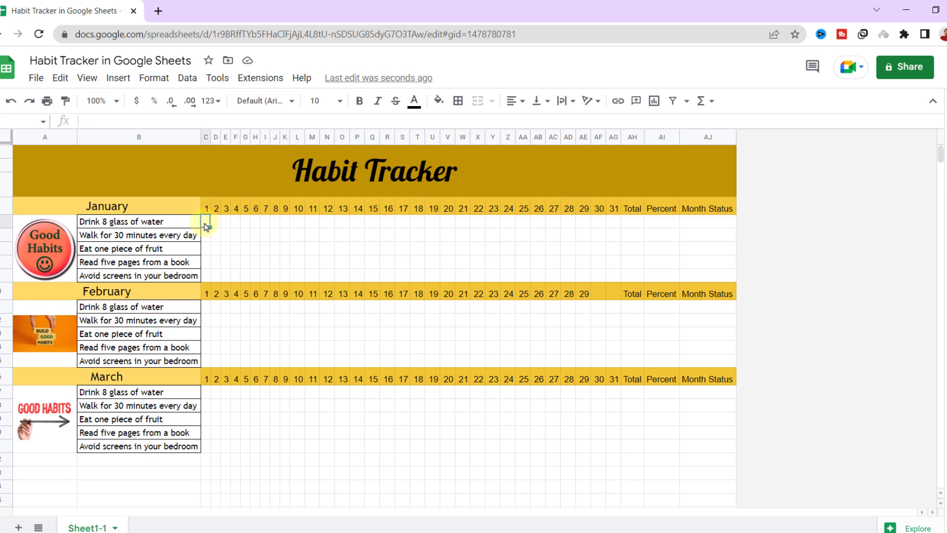
pyautogui.click(117, 78)
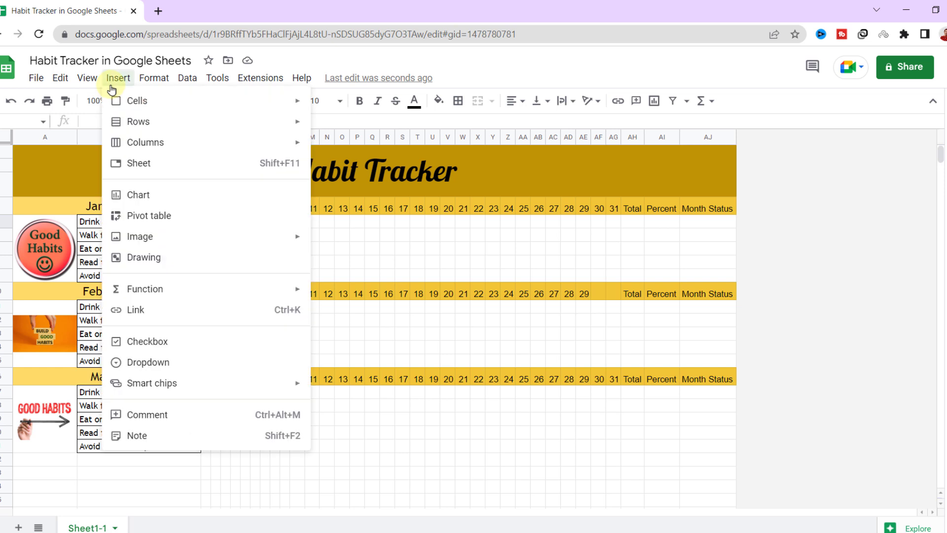
pyautogui.click(184, 348)
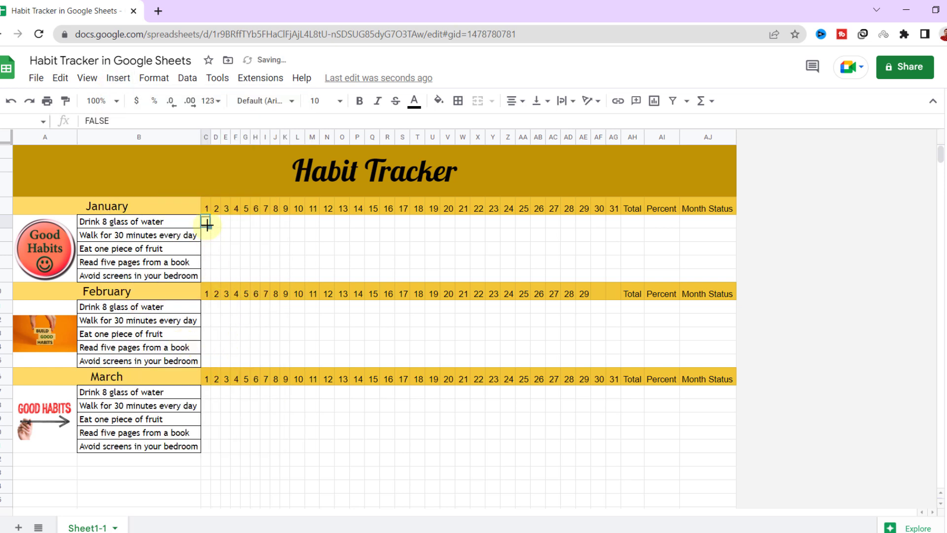
pyautogui.moveTo(210, 133); pyautogui.dragTo(214, 132)
pyautogui.moveTo(214, 225); pyautogui.dragTo(619, 242)
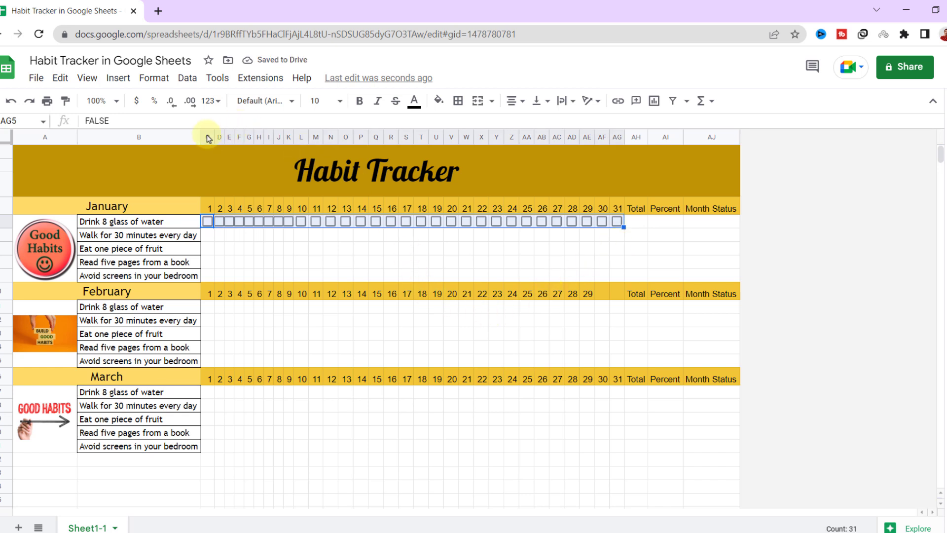
# Step: Widen the day columns C through AG equally so the checkboxes and day numbers have more room
pyautogui.moveTo(207, 137); pyautogui.dragTo(616, 184)
pyautogui.moveTo(214, 137); pyautogui.dragTo(220, 137)
pyautogui.click(434, 445)
# Step: Copy the January checkbox row down to the remaining January habits, covering C5:AG9
pyautogui.moveTo(772, 221); pyautogui.dragTo(772, 276)
pyautogui.hotkey('ctrl', 'v')
pyautogui.click(771, 222)
pyautogui.click(771, 234)
pyautogui.click(772, 248)
pyautogui.click(772, 262)
pyautogui.click(772, 276)
# Step: Paste the row of checkboxes into the first February habit and copy it to the other habits, covering C11:AG15
pyautogui.click(215, 308)
pyautogui.hotkey('ctrl', 'v')
pyautogui.click(772, 308)
pyautogui.moveTo(211, 307); pyautogui.dragTo(772, 308)
pyautogui.hotkey('ctrl', 'c')
pyautogui.click(210, 306)
pyautogui.moveTo(214, 320); pyautogui.dragTo(768, 383)
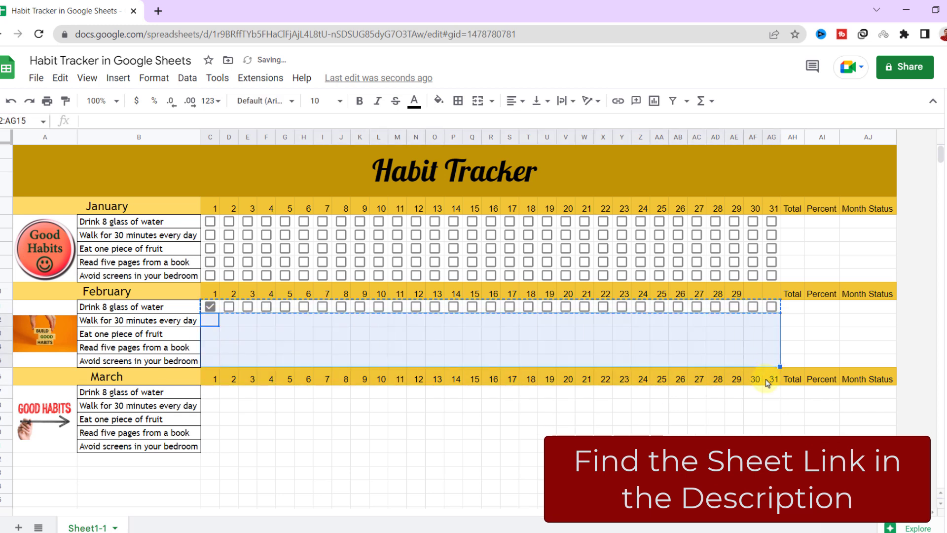
pyautogui.hotkey('ctrl', 'v')
# Step: Paste the copied checkboxes into all March habit rows, covering C17:AG21
pyautogui.click(210, 391)
pyautogui.hotkey('ctrl', 'v')
pyautogui.moveTo(210, 405); pyautogui.dragTo(776, 446)
pyautogui.hotkey('ctrl', 'v')
# Step: Clear the ticked day 1 checkboxes of the February and March habits in column C
pyautogui.click(210, 306)
pyautogui.click(210, 320)
pyautogui.click(210, 347)
pyautogui.click(210, 361)
pyautogui.click(210, 392)
pyautogui.click(210, 405)
pyautogui.click(210, 418)
pyautogui.click(210, 432)
pyautogui.click(210, 446)
pyautogui.moveTo(228, 472); pyautogui.dragTo(247, 473)
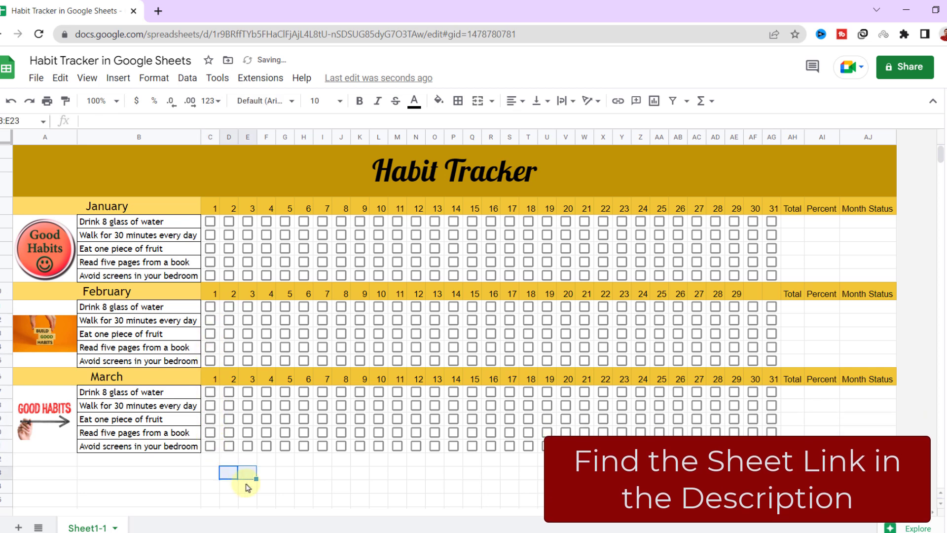
# Step: Widen the Total column AH
pyautogui.moveTo(805, 138); pyautogui.dragTo(823, 137)
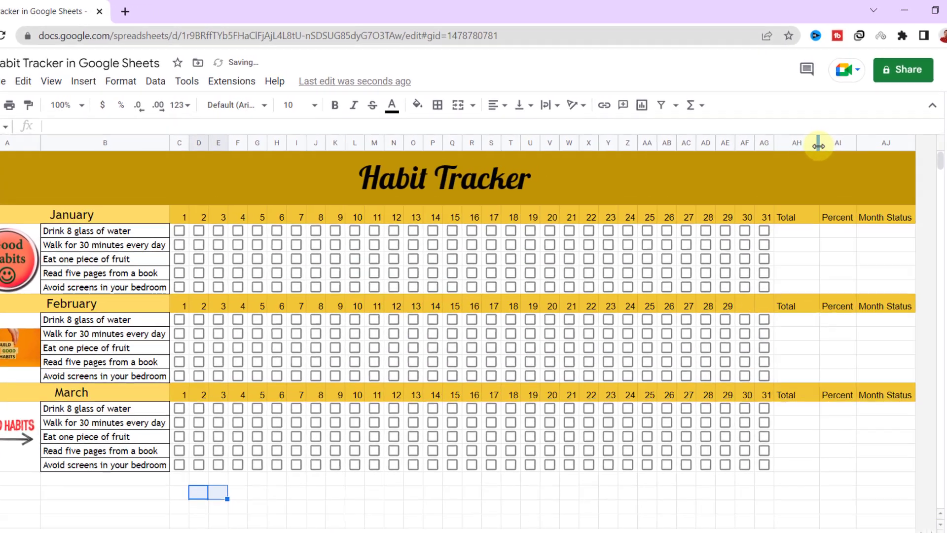
pyautogui.moveTo(824, 142); pyautogui.dragTo(818, 145)
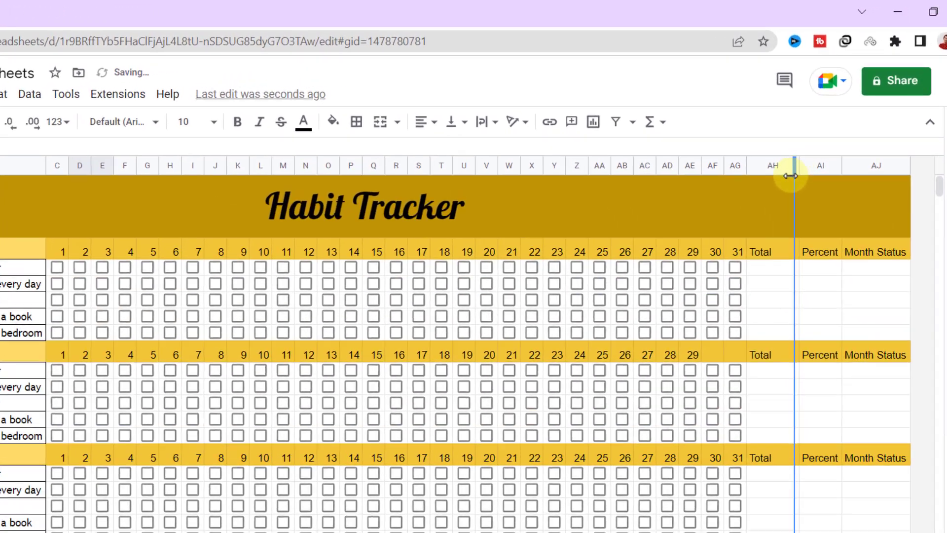
pyautogui.moveTo(791, 175); pyautogui.dragTo(790, 176)
# Step: Enter the formula =countif(C5:AG5,true) in the January Total cell AH5 to count the ticked days
pyautogui.click(761, 273)
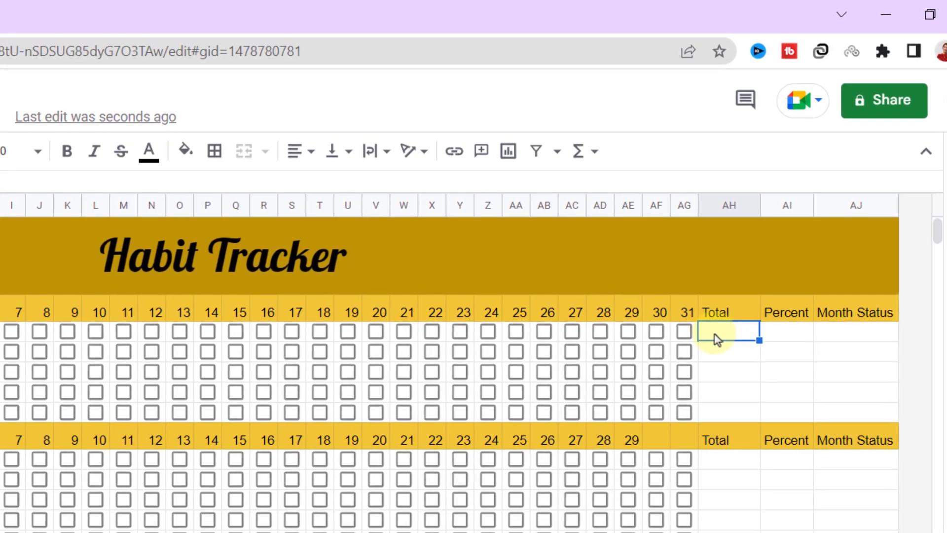
pyautogui.write('=countif(')
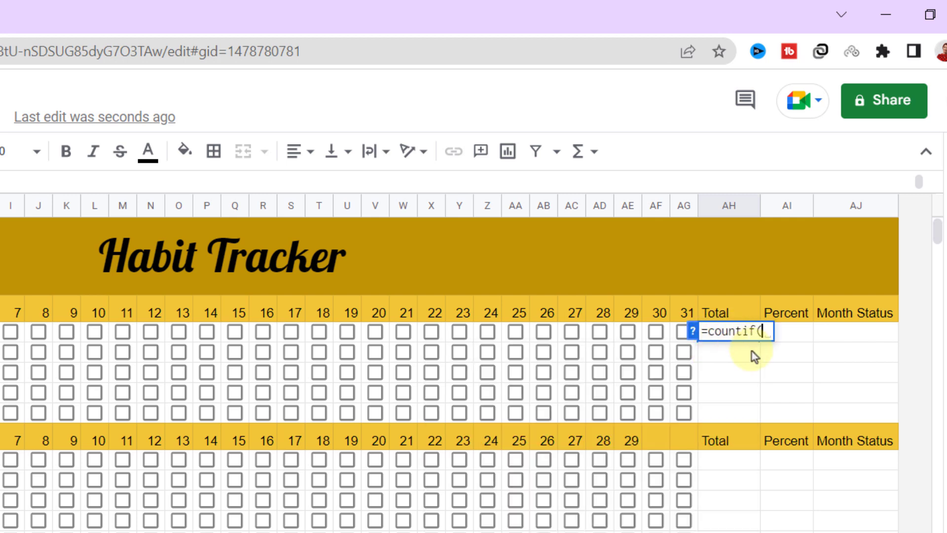
pyautogui.click(693, 331)
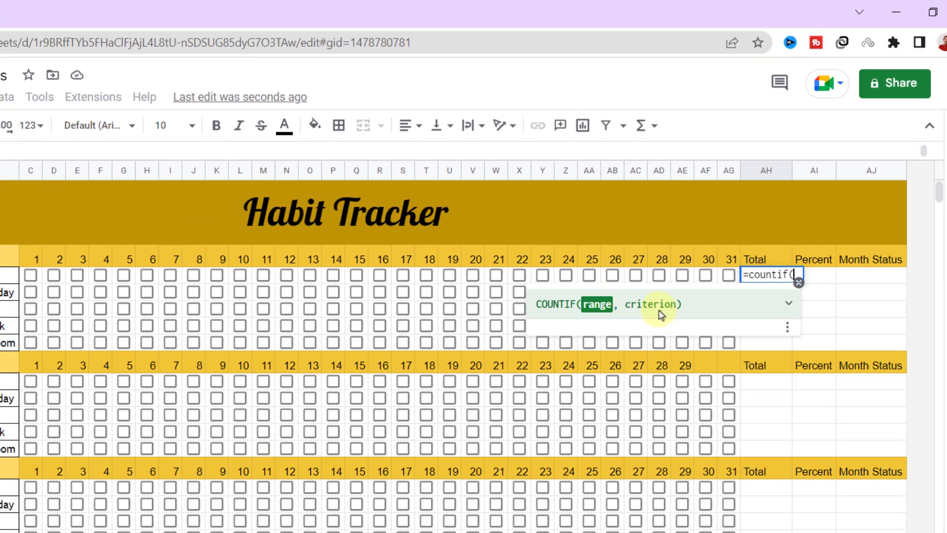
pyautogui.moveTo(31, 274); pyautogui.dragTo(729, 275)
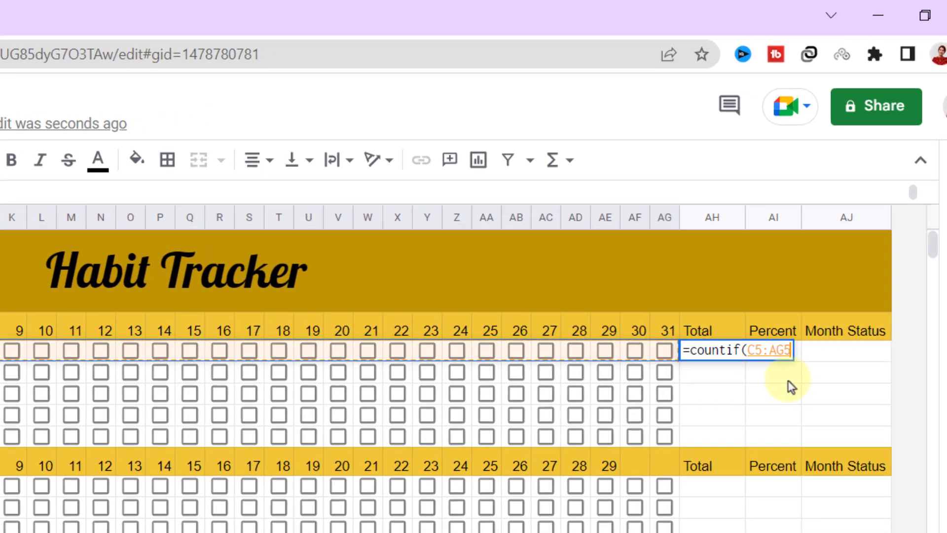
pyautogui.write(',')
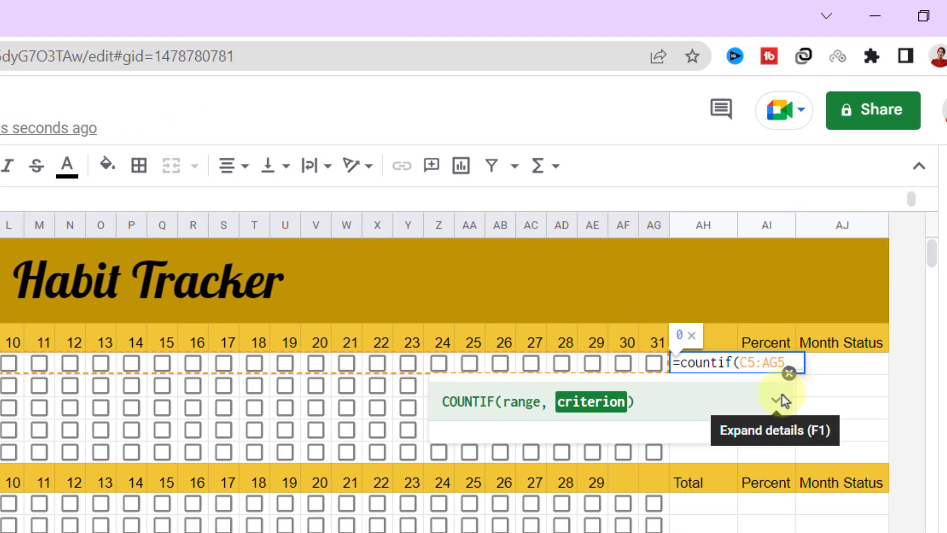
pyautogui.write('true')
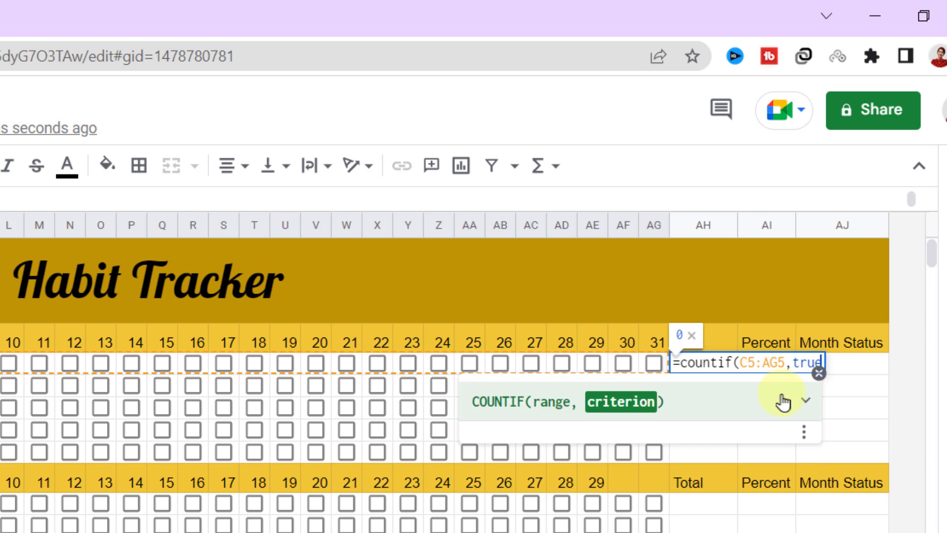
pyautogui.write(')')
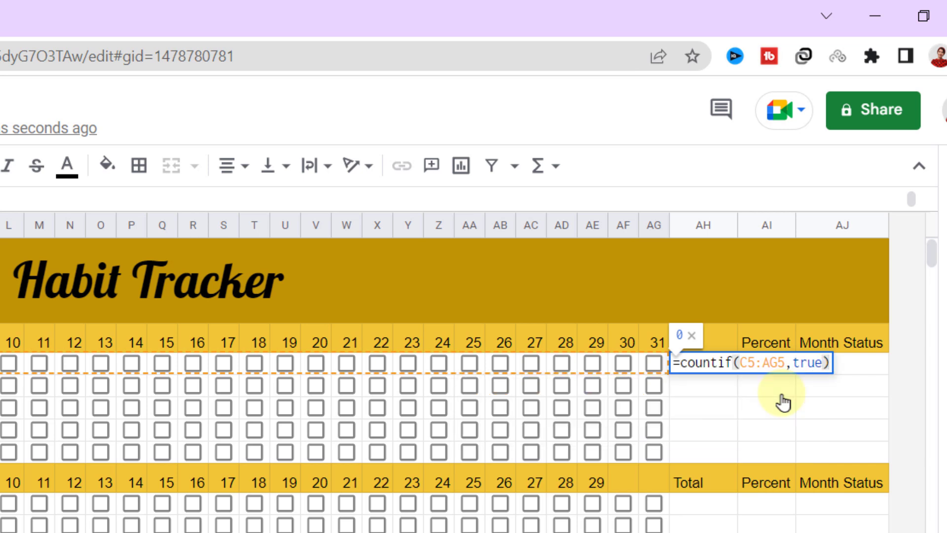
pyautogui.press('Return')
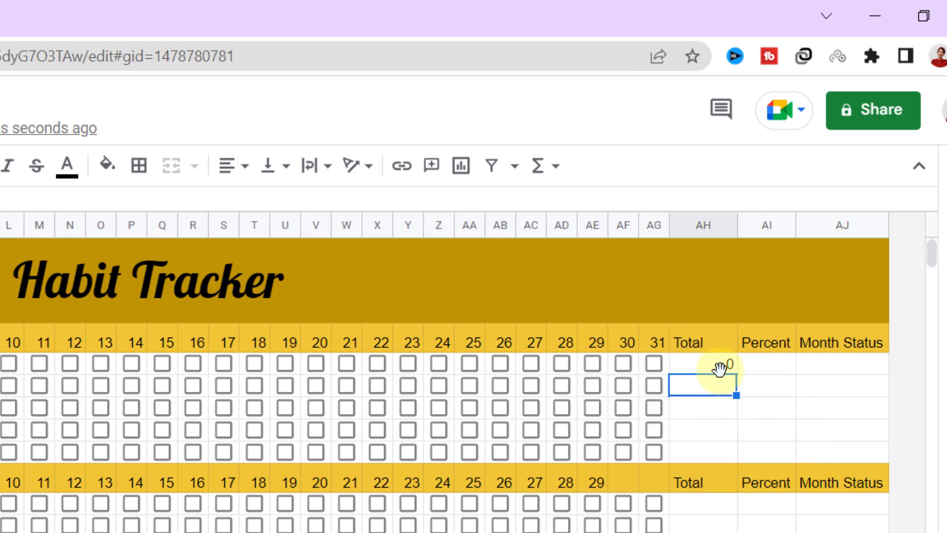
# Step: Tick days 20, 16, 12 and 8 for the January habit Drink 8 glass of water
pyautogui.click(314, 364)
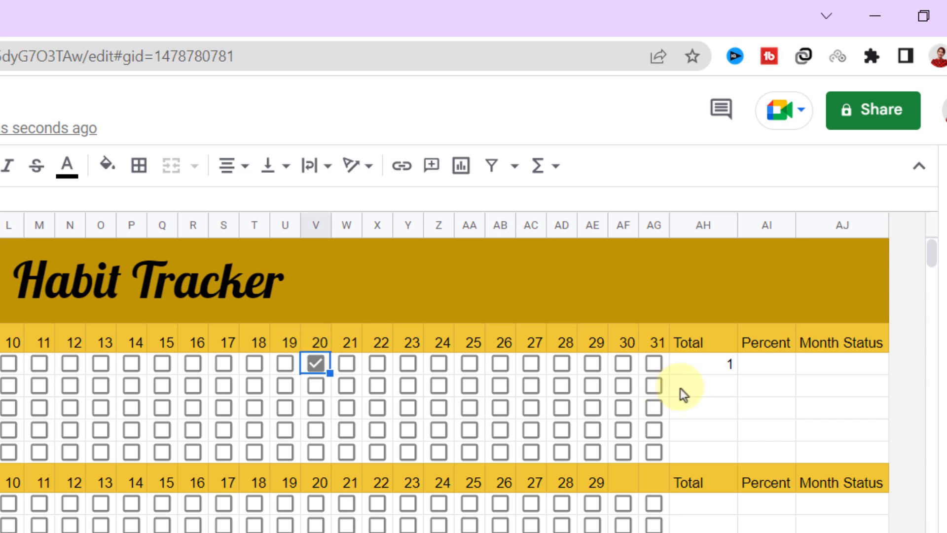
pyautogui.click(202, 366)
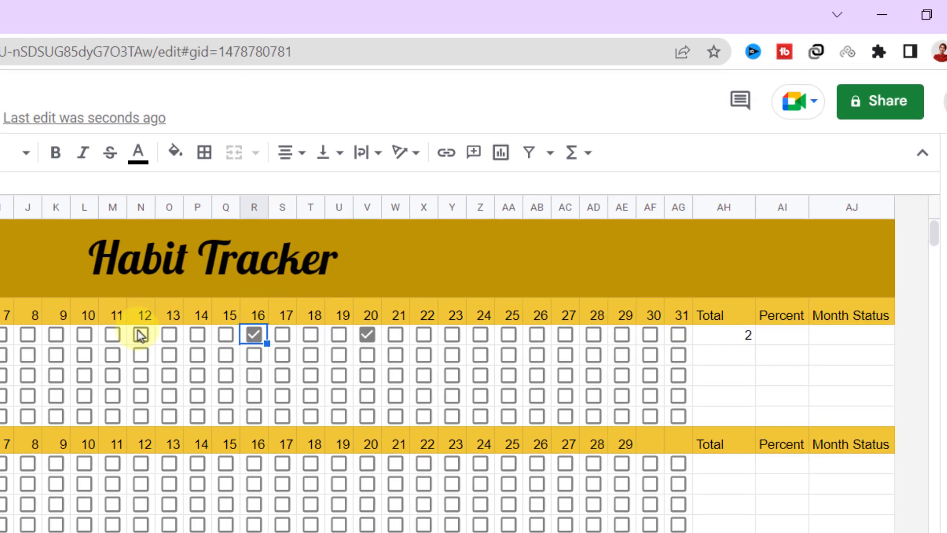
pyautogui.click(70, 364)
pyautogui.click(205, 273)
# Step: Enter the formula =AH5/31 in the January Percent cell AI5
pyautogui.click(818, 274)
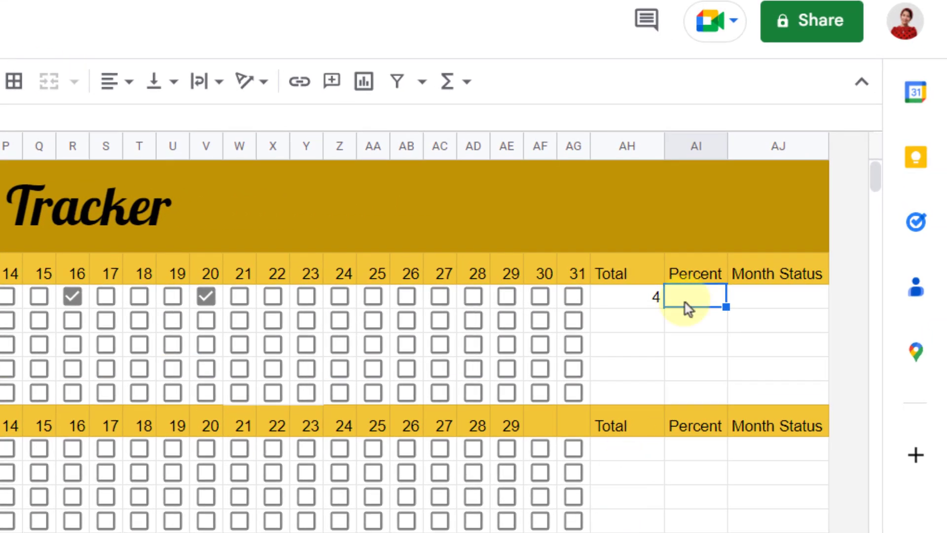
pyautogui.write('=')
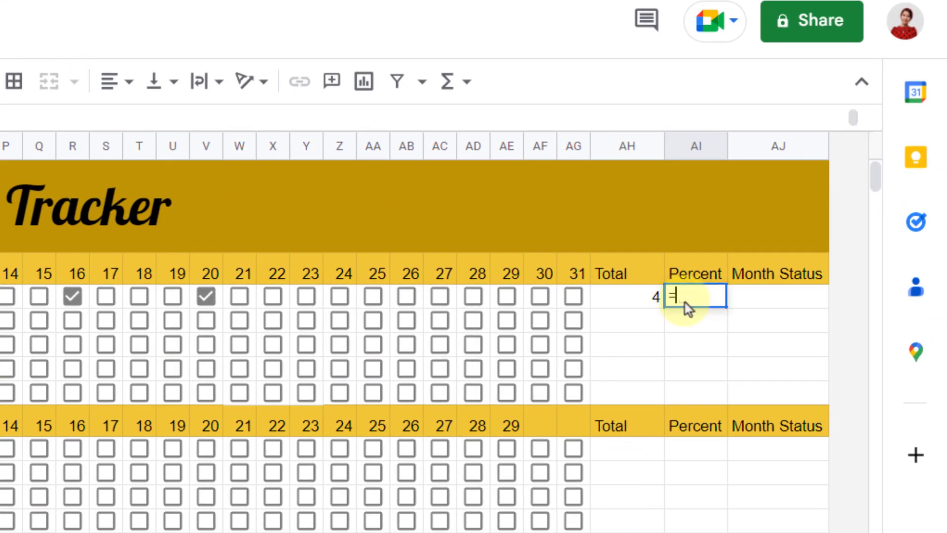
pyautogui.click(618, 294)
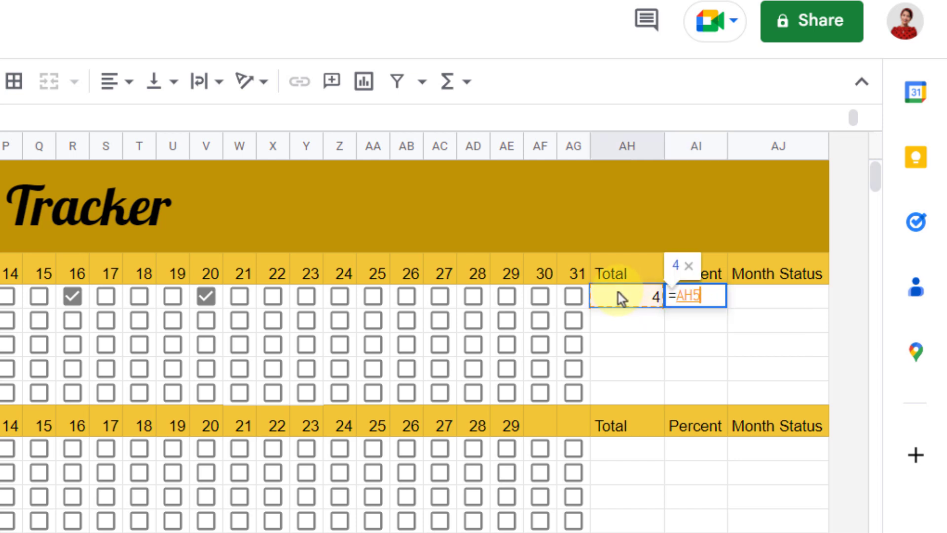
pyautogui.write('/')
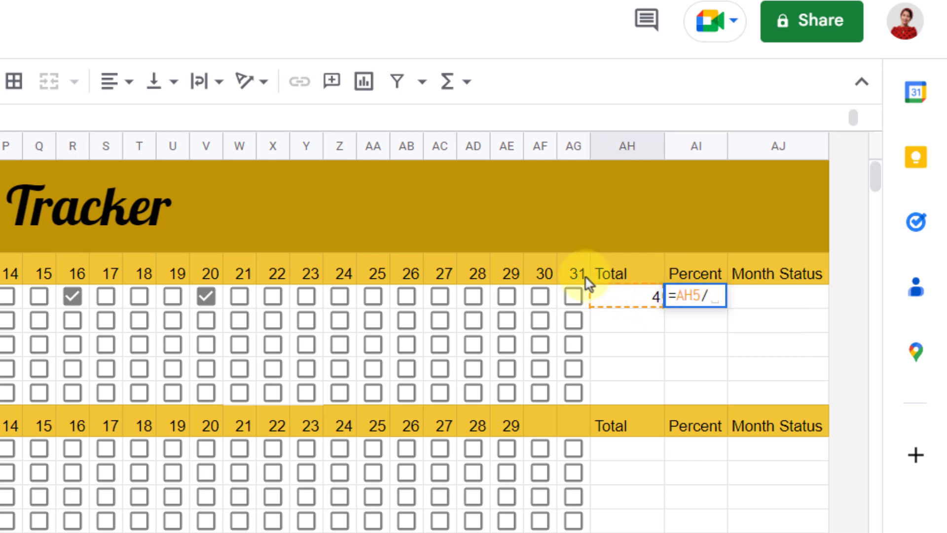
pyautogui.write('31')
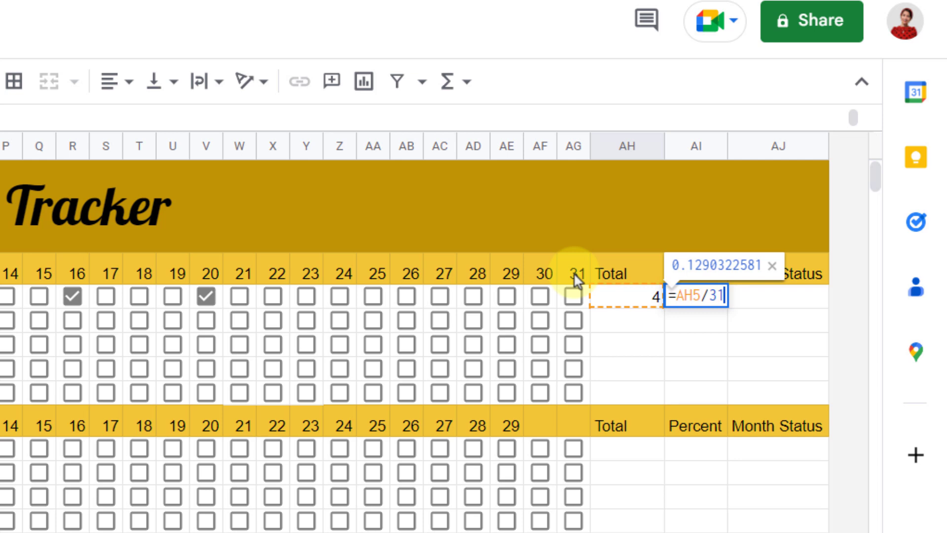
pyautogui.press('Return')
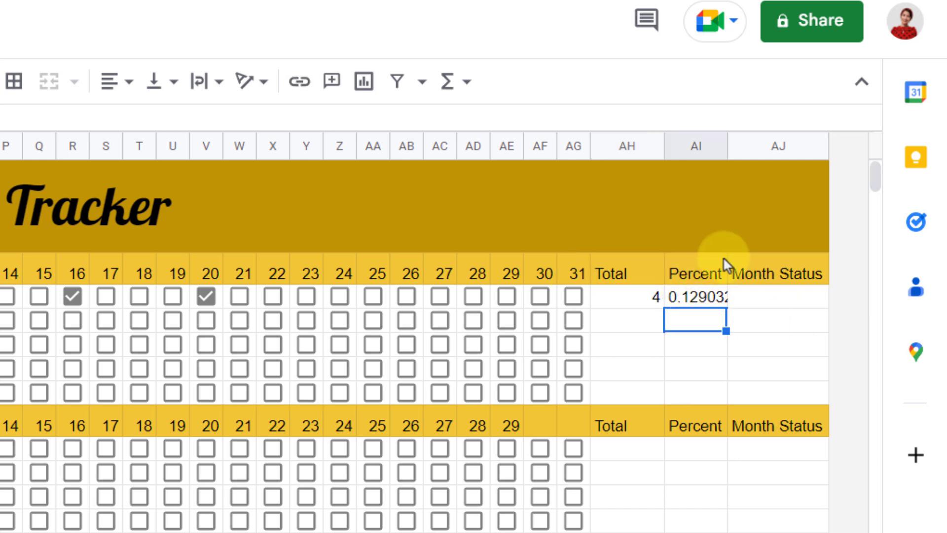
# Step: Widen the Percent column AI and format AI5 as a percentage
pyautogui.moveTo(725, 149); pyautogui.dragTo(746, 145)
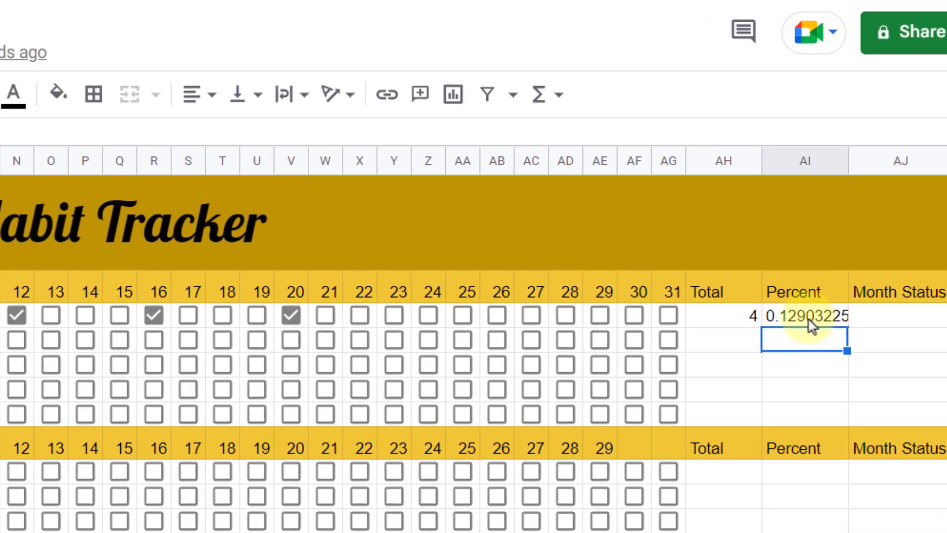
pyautogui.click(811, 323)
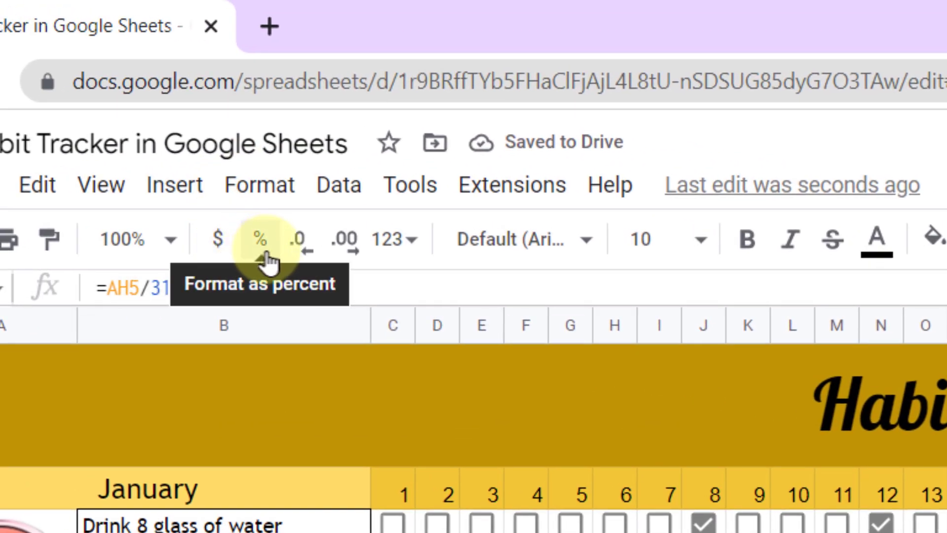
pyautogui.click(230, 241)
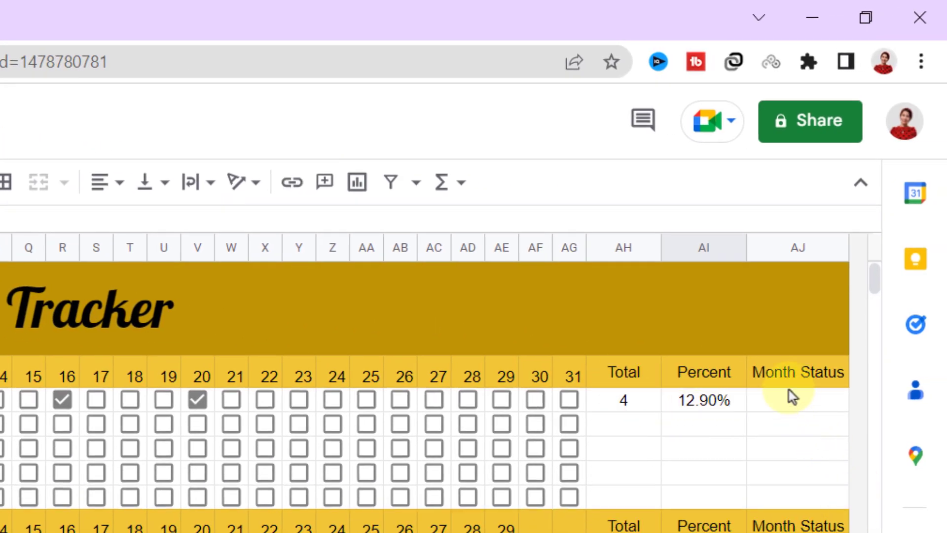
# Step: Enter the formula =SPARKLINE(AI5,{"charttype","bar";"max",100%}) in the January Month Status cell AJ5
pyautogui.click(809, 399)
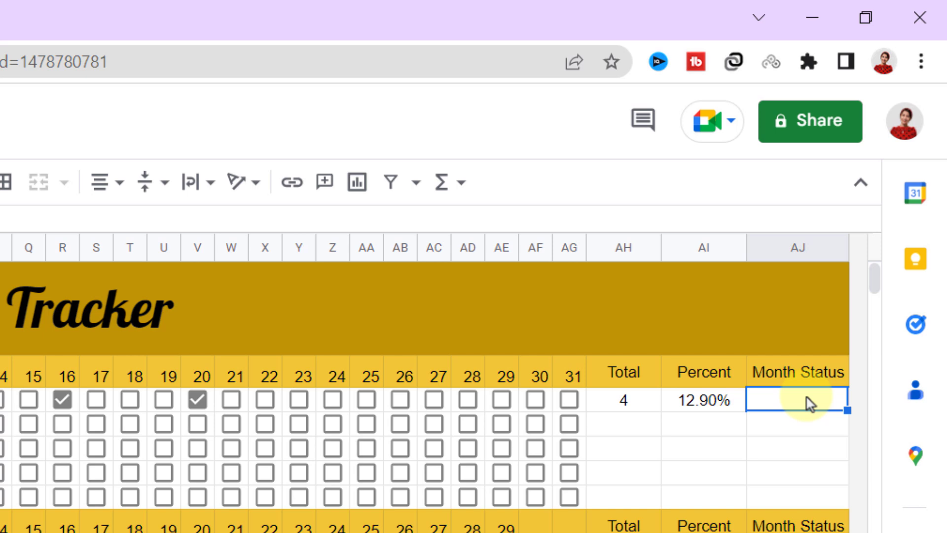
pyautogui.write('=')
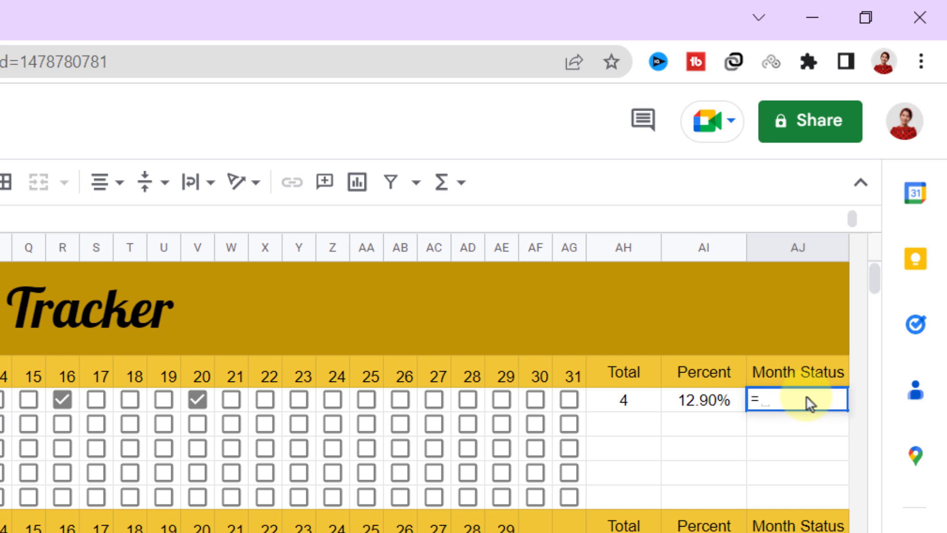
pyautogui.write('sparkline')
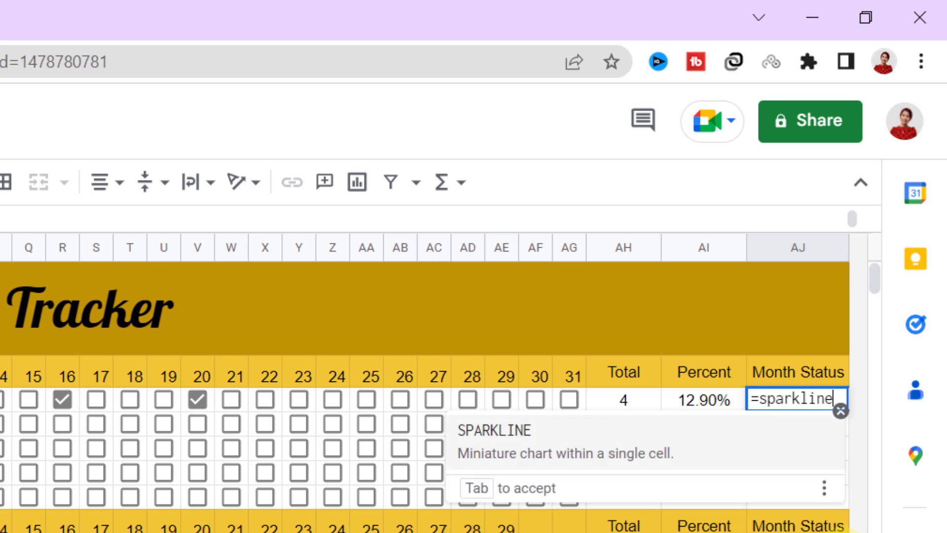
pyautogui.click(777, 457)
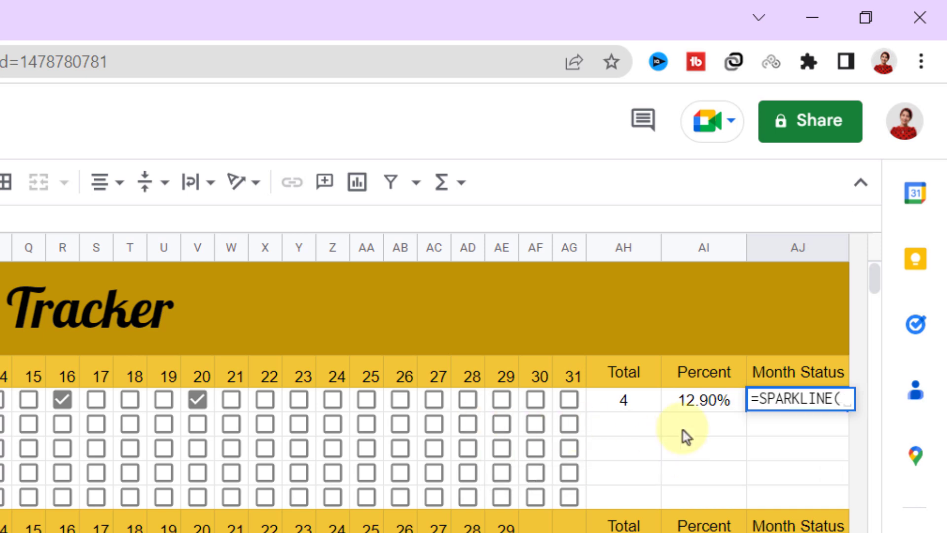
pyautogui.click(698, 400)
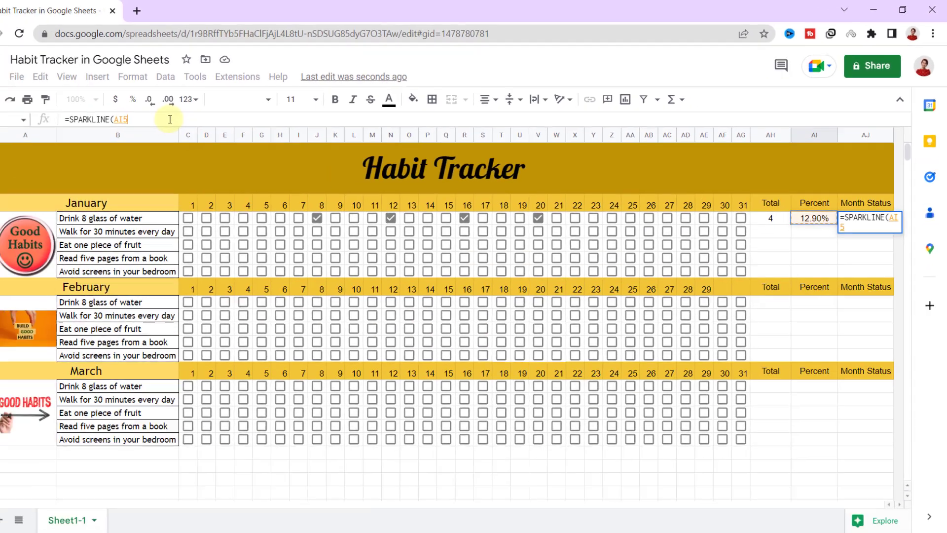
pyautogui.write(',{"charttyp')
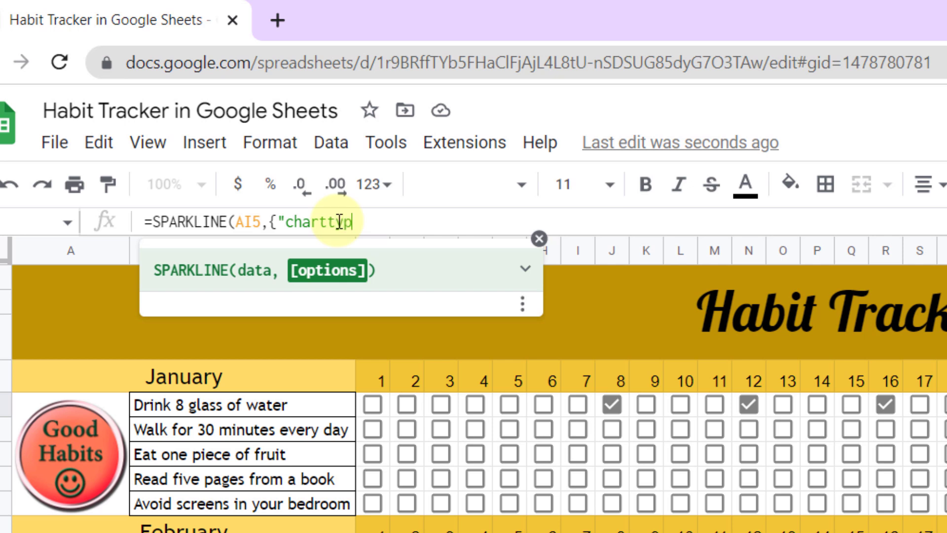
pyautogui.write('e","bar"')
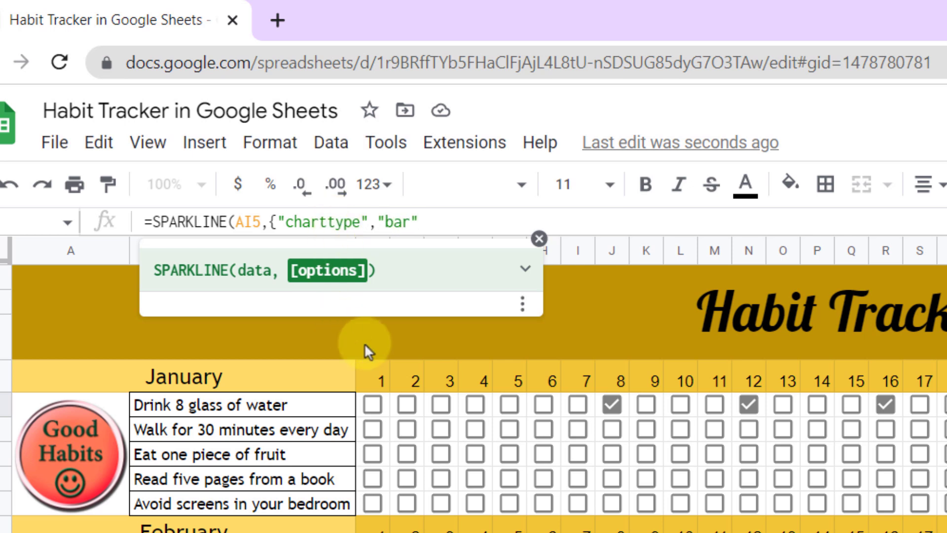
pyautogui.write(';')
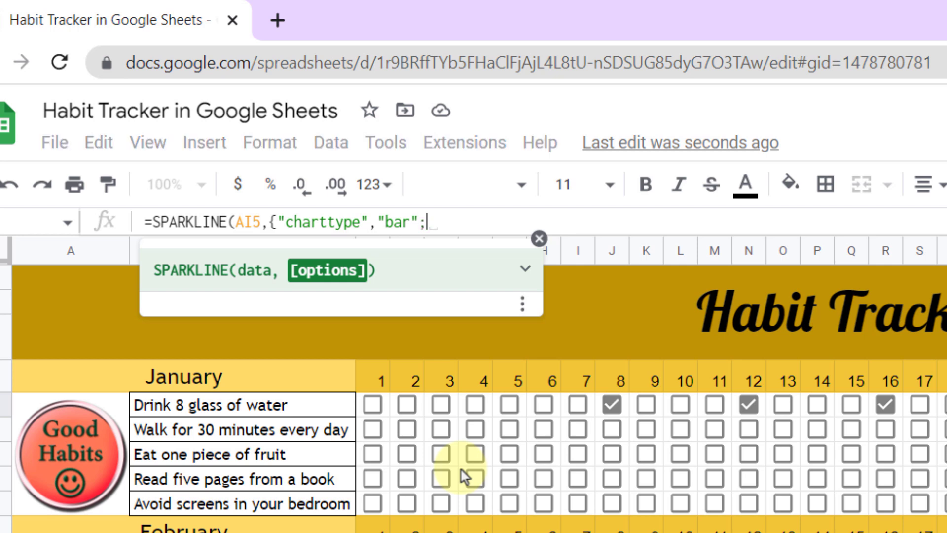
pyautogui.write('"max')
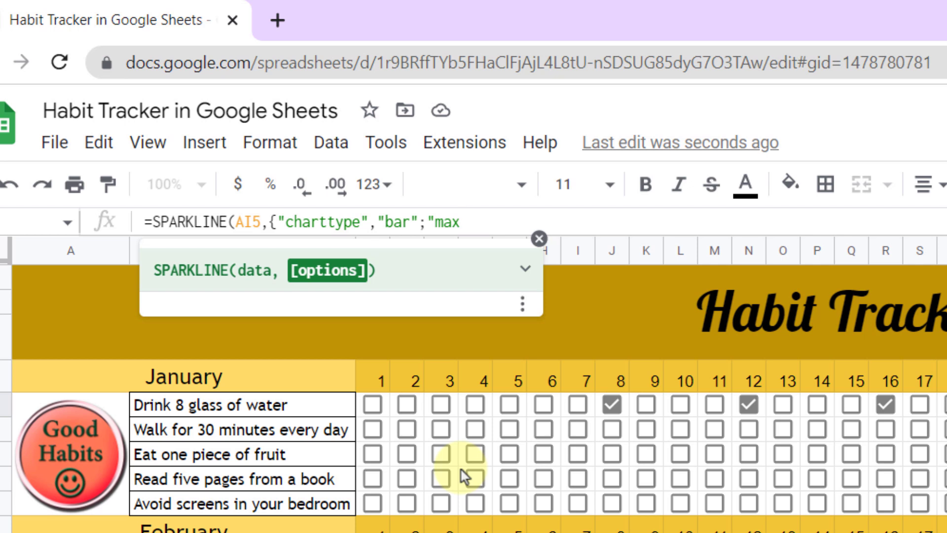
pyautogui.write('",')
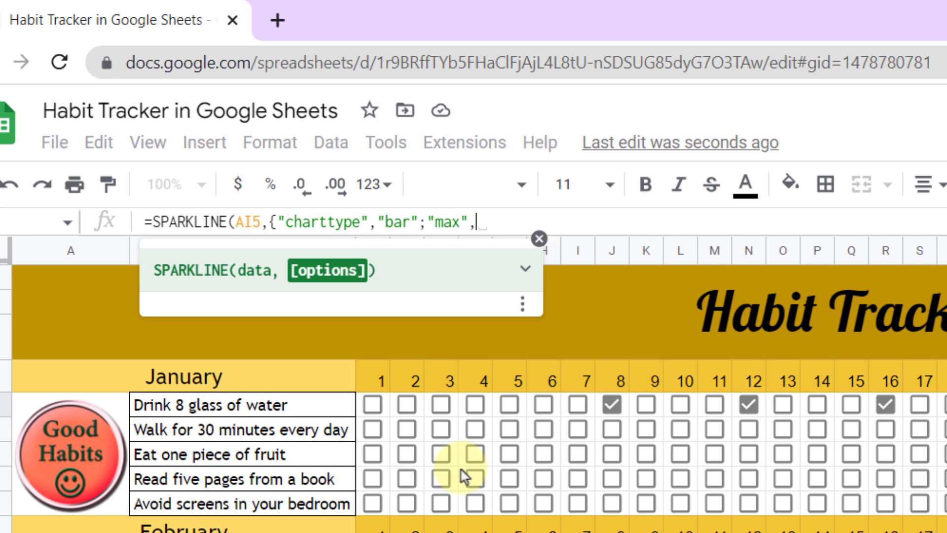
pyautogui.write('100')
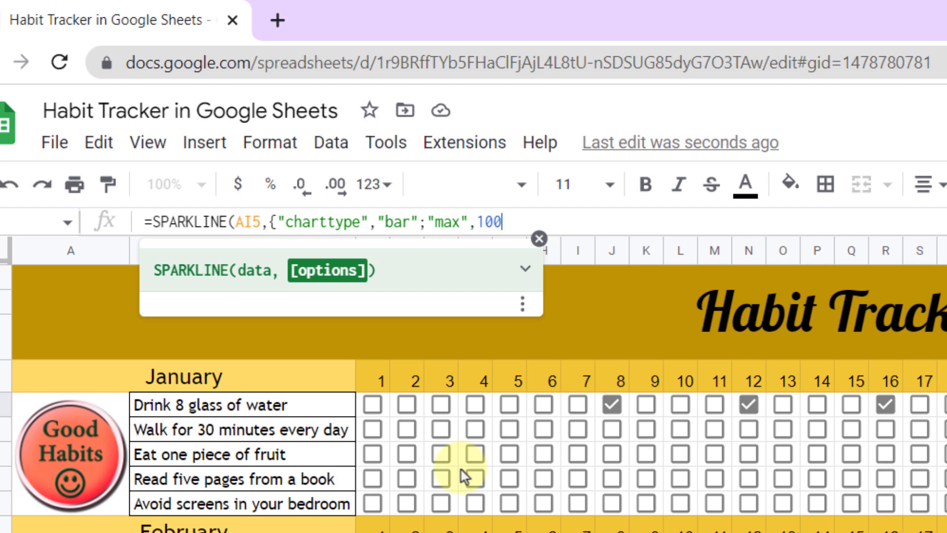
pyautogui.write('%')
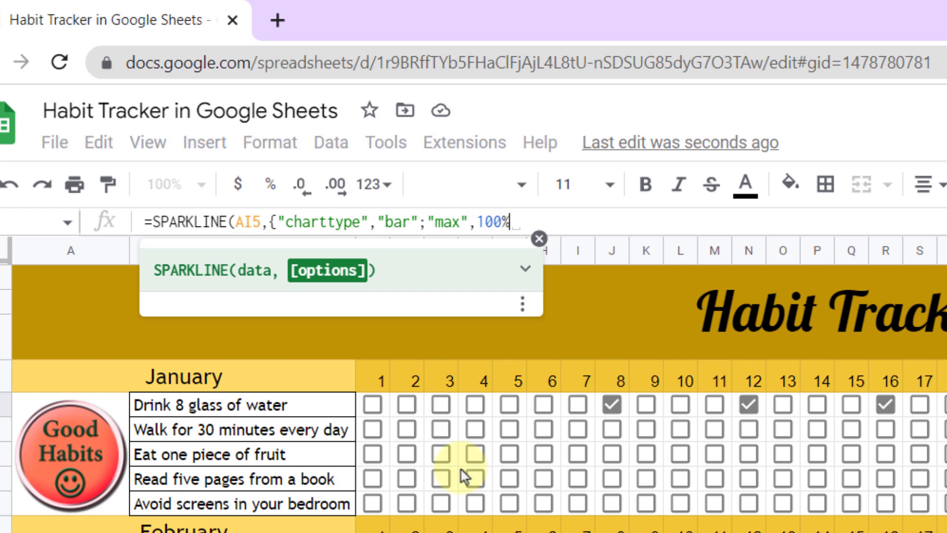
pyautogui.write('}')
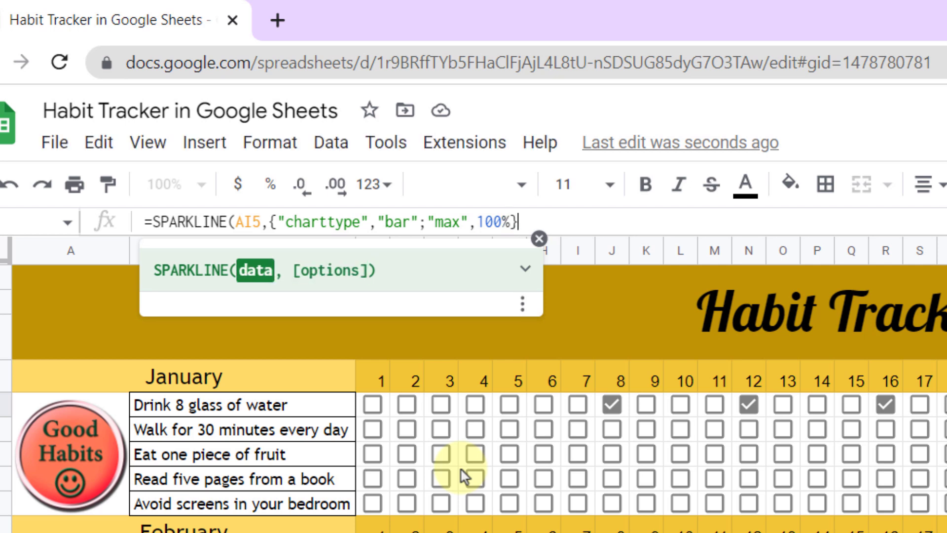
pyautogui.write(')')
pyautogui.press('Return')
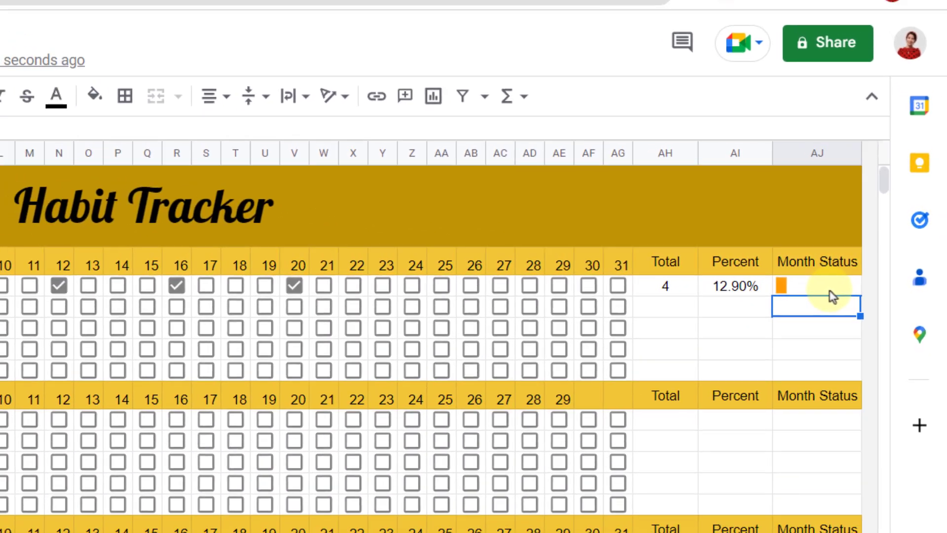
# Step: Tick days 26, 14, 6 and 3 for the January habit Drink 8 glass of water
pyautogui.click(474, 285)
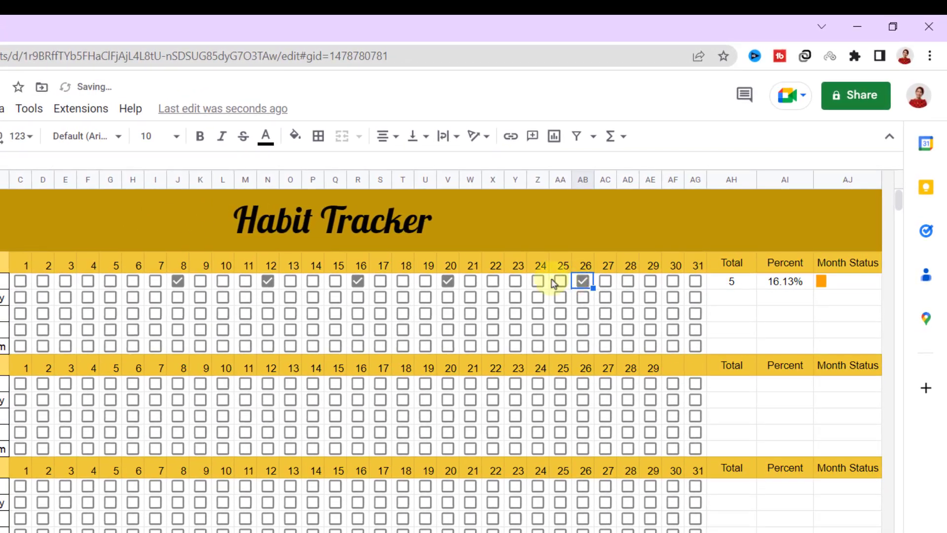
pyautogui.click(313, 281)
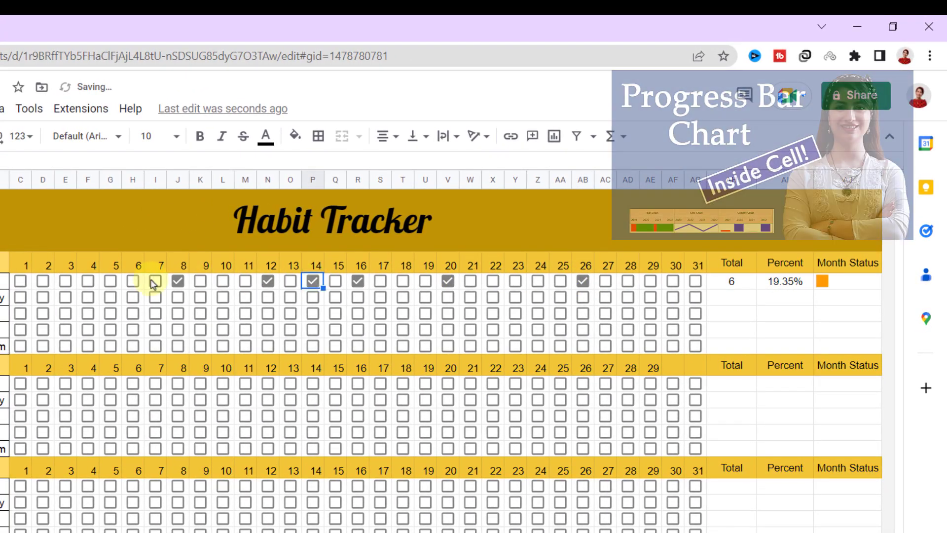
pyautogui.click(133, 281)
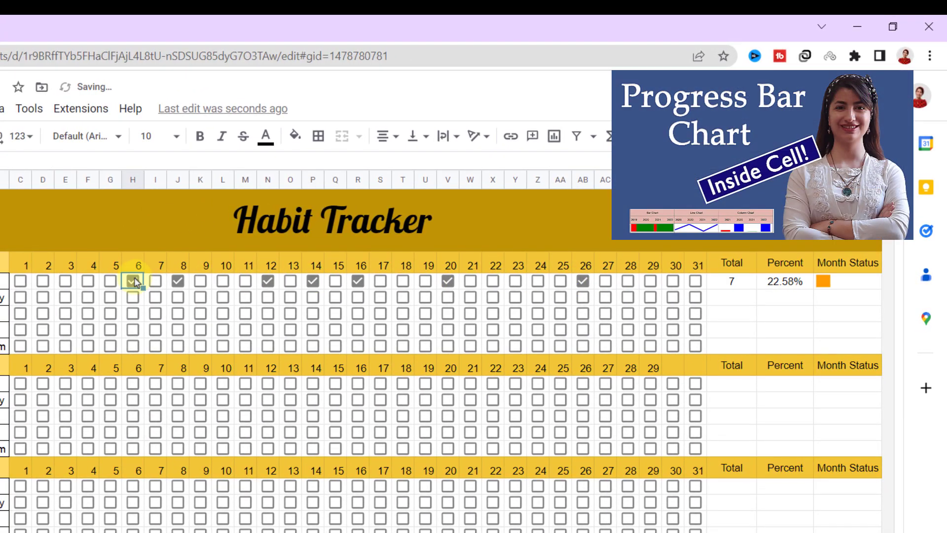
pyautogui.click(67, 285)
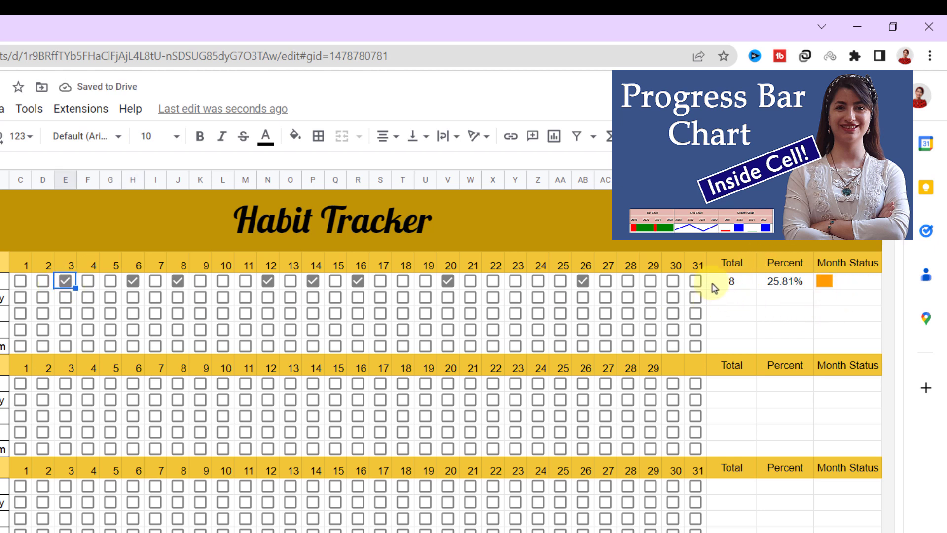
# Step: Copy the Total, Percent and Month Status formulas from AH5:AJ5 to the other January habits in AH6:AJ9
pyautogui.moveTo(733, 282); pyautogui.dragTo(856, 294)
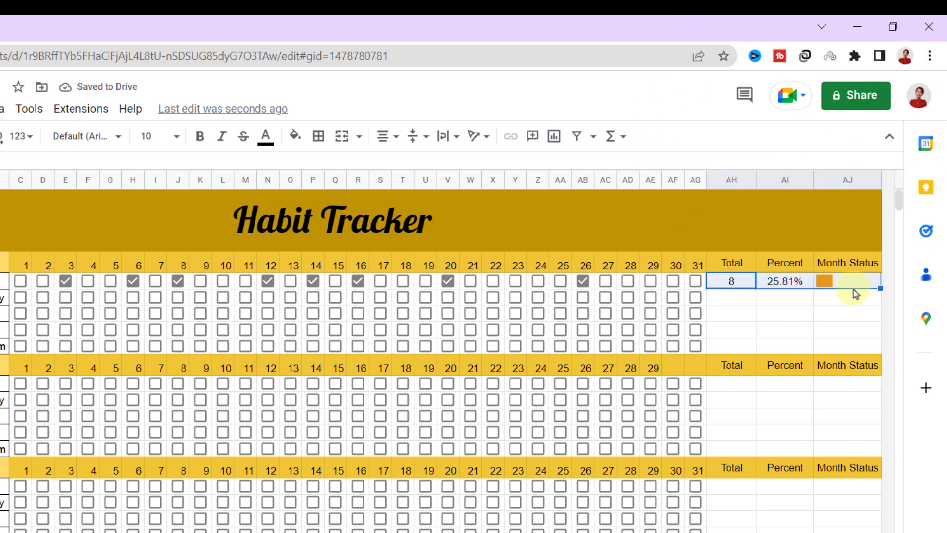
pyautogui.hotkey('ctrl', 'c')
pyautogui.moveTo(731, 297); pyautogui.dragTo(860, 349)
pyautogui.hotkey('ctrl', 'v')
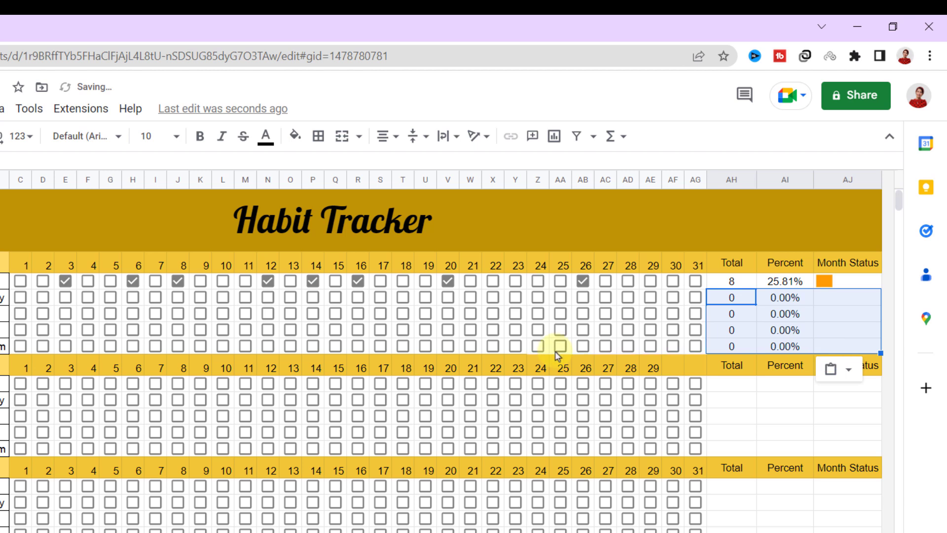
# Step: Tick day 23 for the January habit Read five pages from a book
pyautogui.click(515, 330)
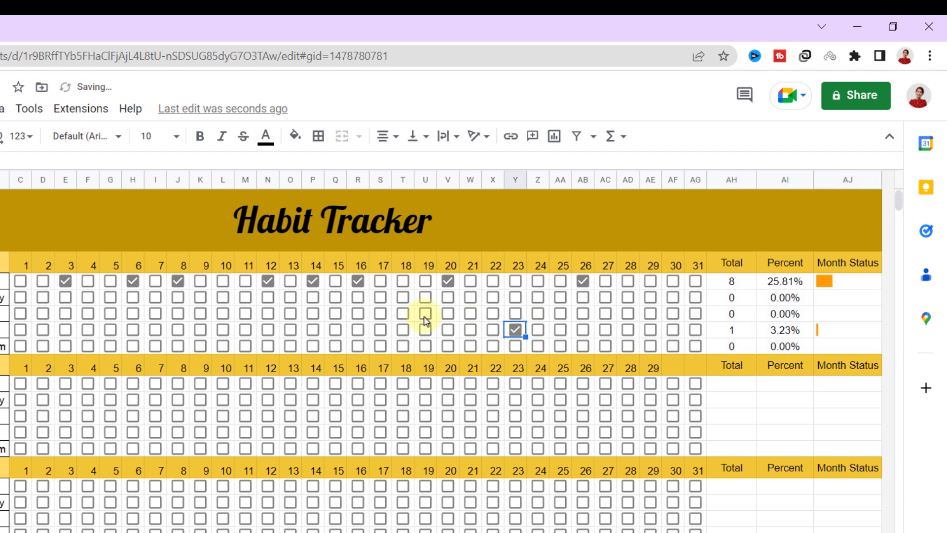